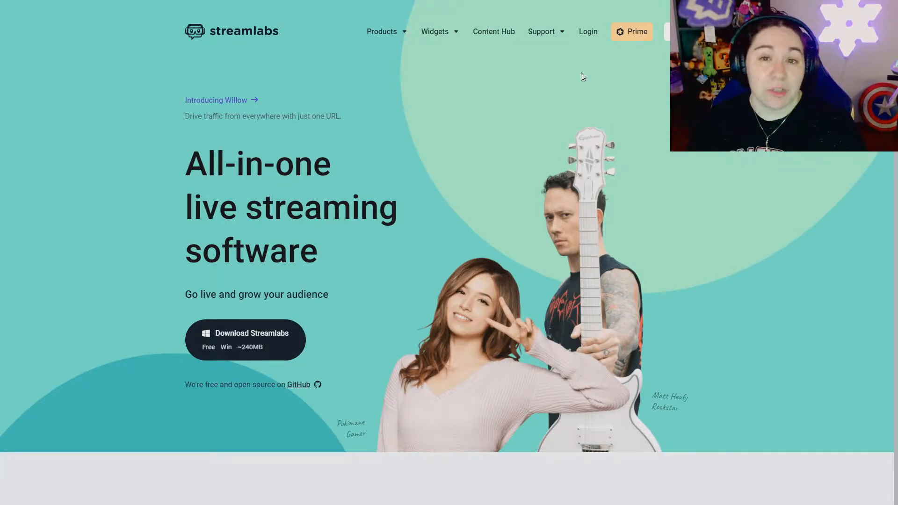
Step: Log in to Streamlabs with the Twitch account and open the Alert Box widget settings
{"action": "left_click", "coordinate": [592, 31]}
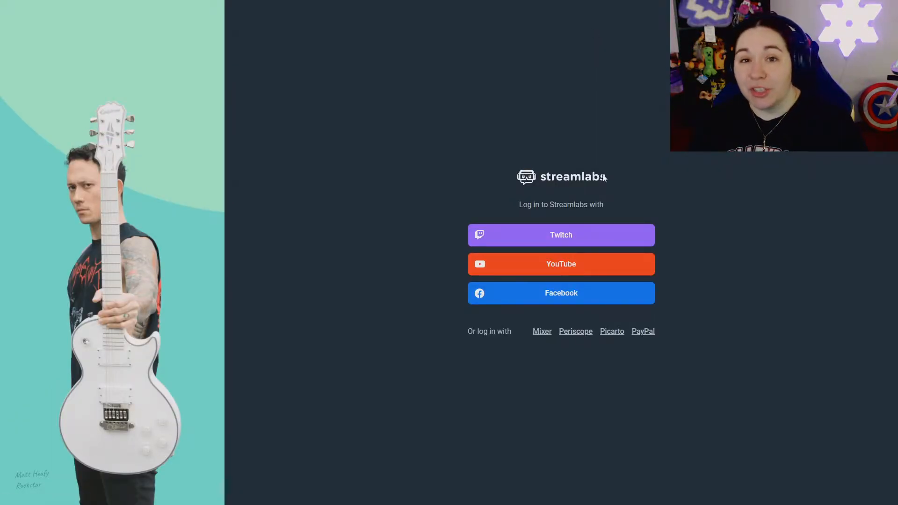
{"action": "left_click", "coordinate": [552, 237]}
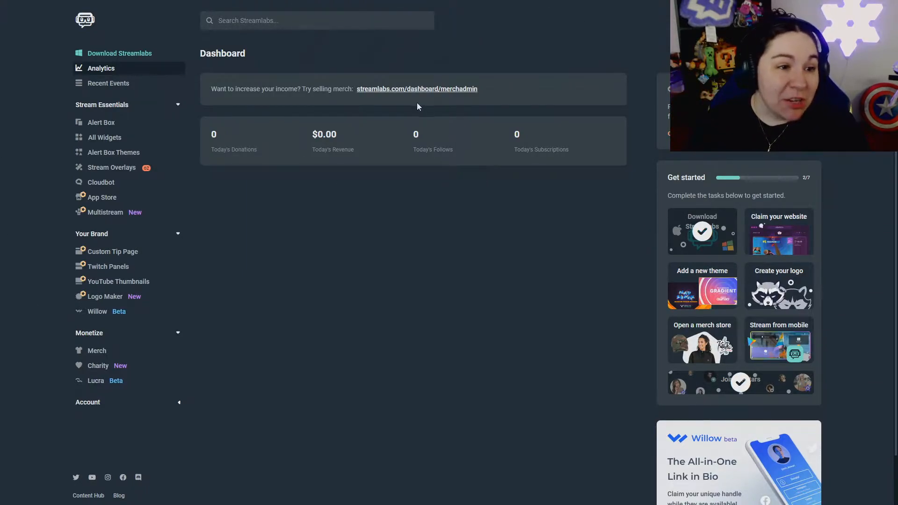
{"action": "left_click", "coordinate": [108, 84]}
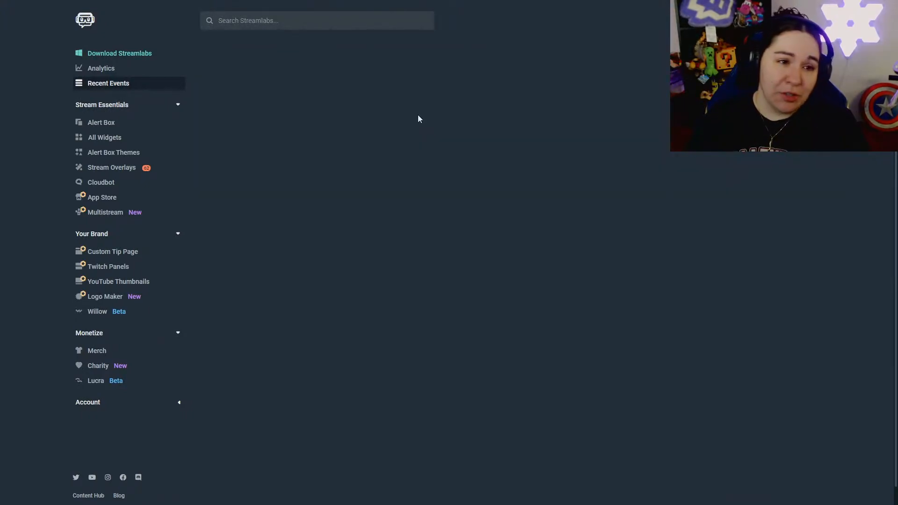
{"action": "left_click", "coordinate": [108, 123]}
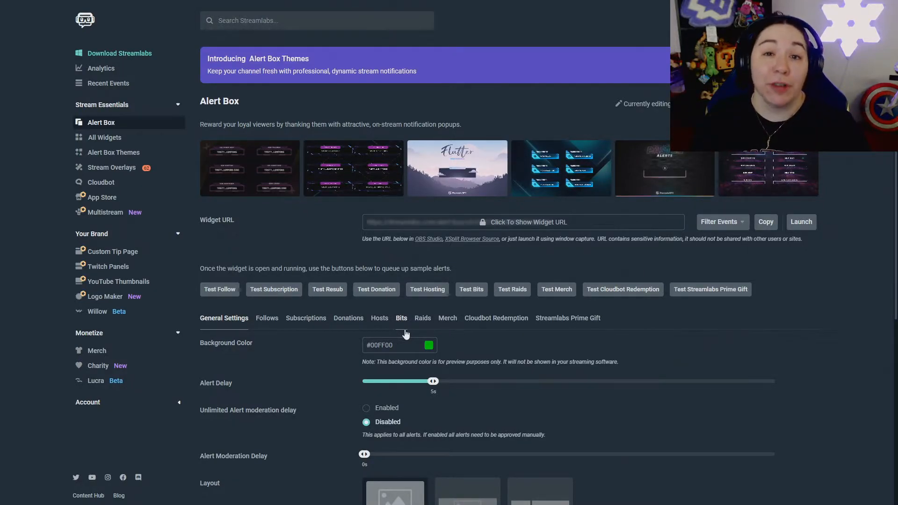
Step: Show the Follows alert settings and inspect the '{name} is now following!' message template
{"action": "scroll", "coordinate": [239, 344], "scroll_direction": "down", "scroll_amount": 1}
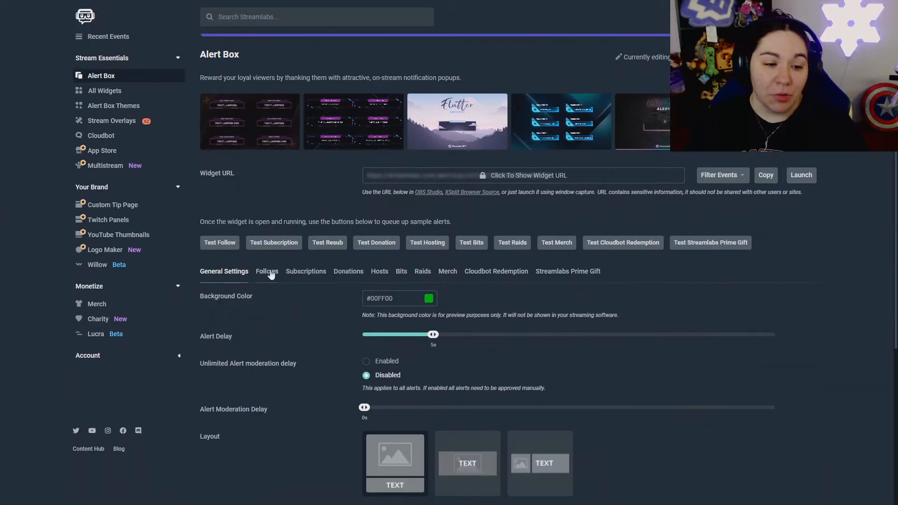
{"action": "left_click", "coordinate": [267, 274]}
{"action": "scroll", "coordinate": [266, 273], "scroll_direction": "down", "scroll_amount": 5}
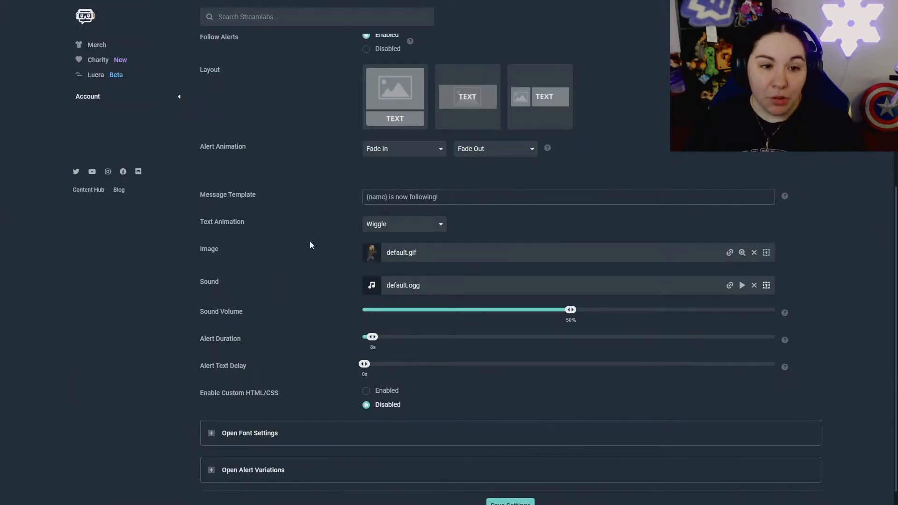
{"action": "scroll", "coordinate": [310, 245], "scroll_direction": "up", "scroll_amount": 1}
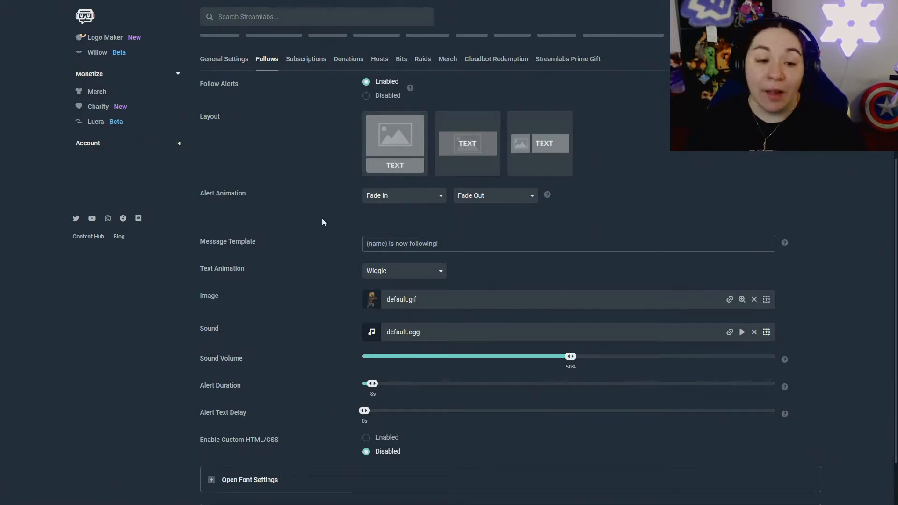
{"action": "left_click_drag", "start_coordinate": [454, 244], "coordinate": [410, 242]}
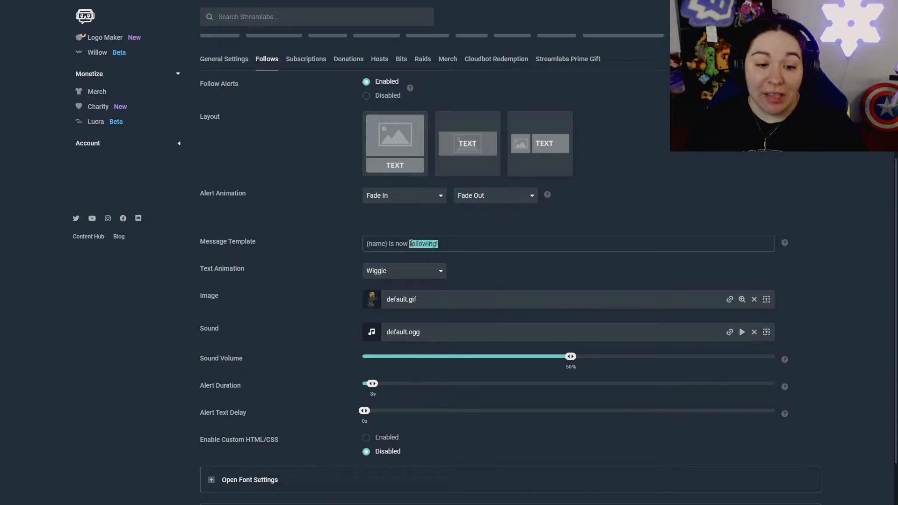
{"action": "left_click", "coordinate": [388, 244]}
{"action": "left_click", "coordinate": [365, 243]}
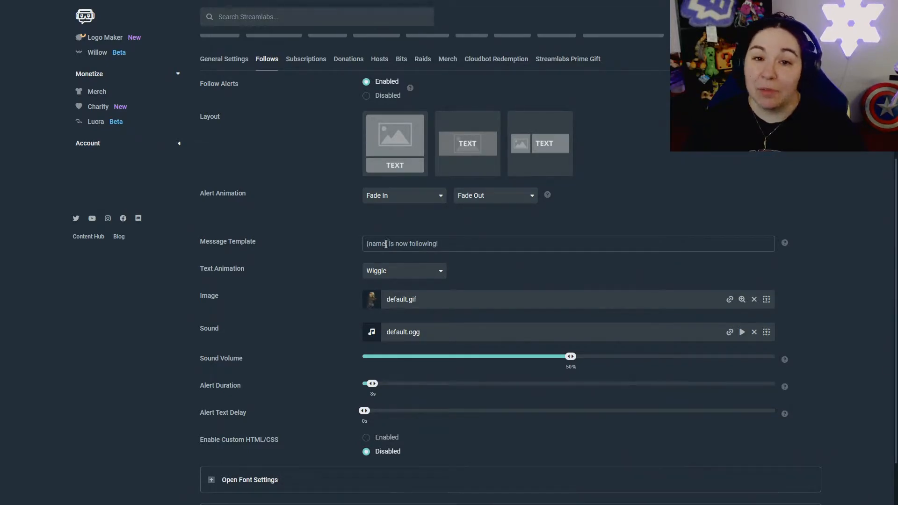
{"action": "left_click_drag", "start_coordinate": [388, 244], "coordinate": [363, 247]}
{"action": "left_click", "coordinate": [400, 243]}
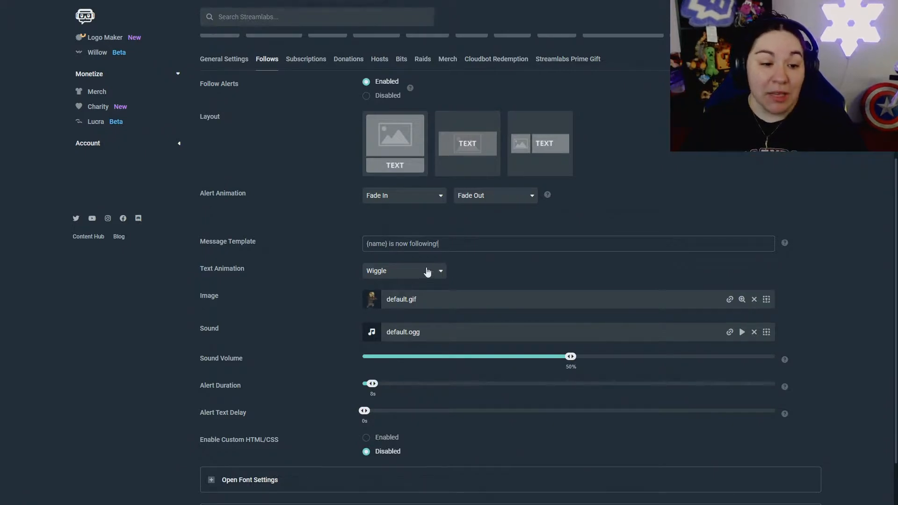
Step: Look through the text animation styles, keeping Wiggle
{"action": "scroll", "coordinate": [425, 269], "scroll_direction": "down", "scroll_amount": 1}
{"action": "left_click", "coordinate": [416, 227]}
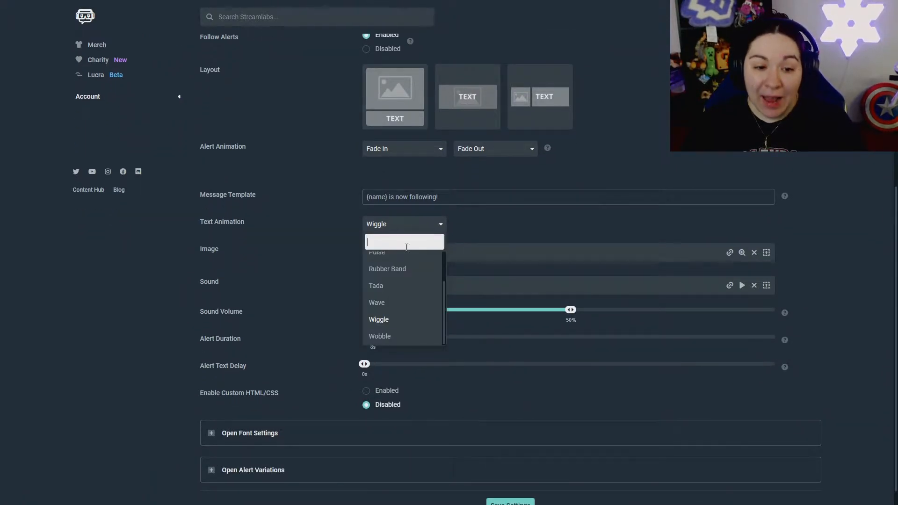
{"action": "left_click", "coordinate": [505, 233]}
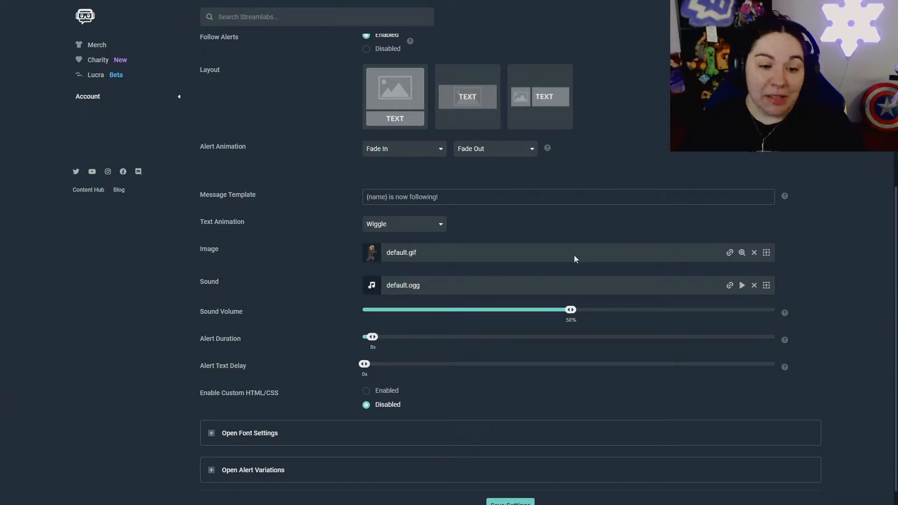
Step: Set the stock cat GIF nerOJzH.gif as the follow alert image from the gallery
{"action": "left_click", "coordinate": [767, 252]}
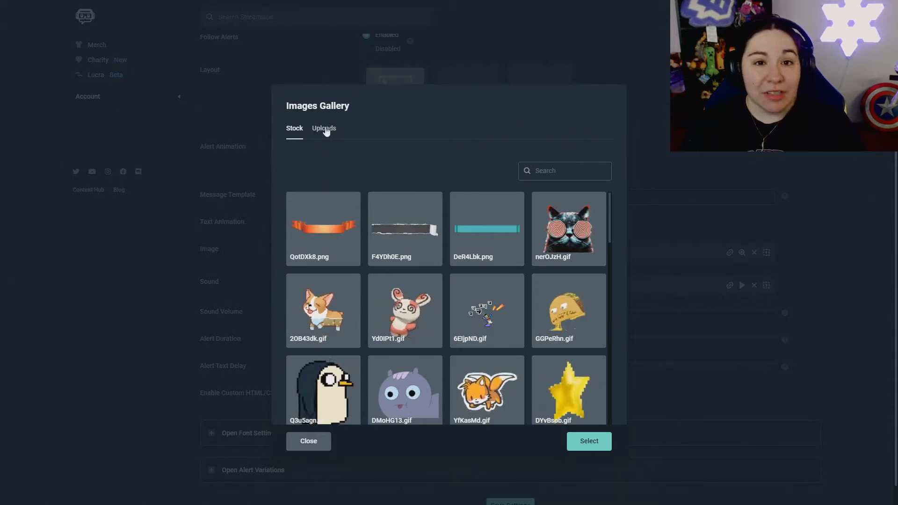
{"action": "left_click", "coordinate": [325, 129]}
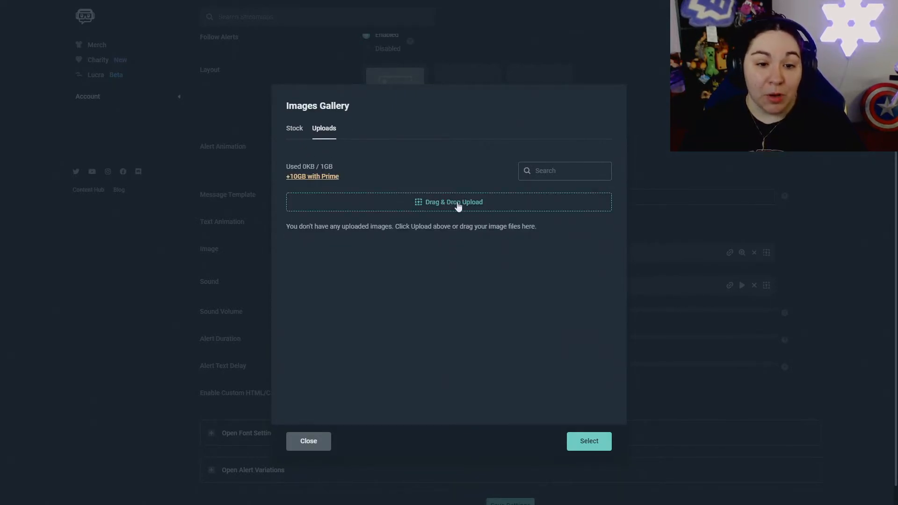
{"action": "left_click", "coordinate": [298, 129]}
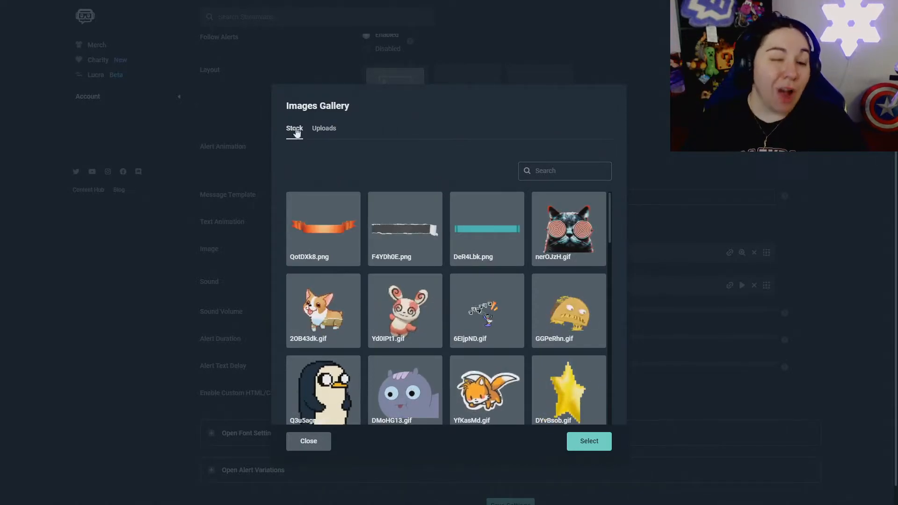
{"action": "scroll", "coordinate": [545, 231], "scroll_direction": "down", "scroll_amount": 1}
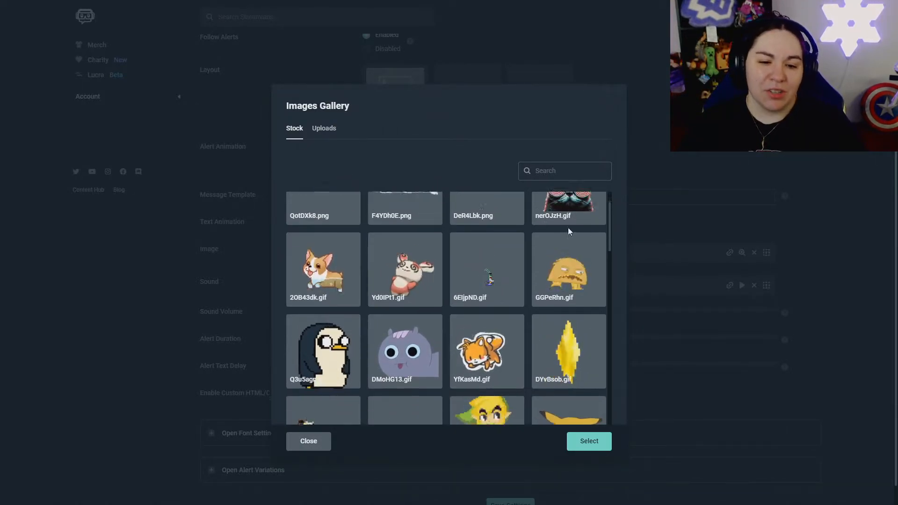
{"action": "scroll", "coordinate": [546, 232], "scroll_direction": "up", "scroll_amount": 2}
{"action": "left_click", "coordinate": [545, 232]}
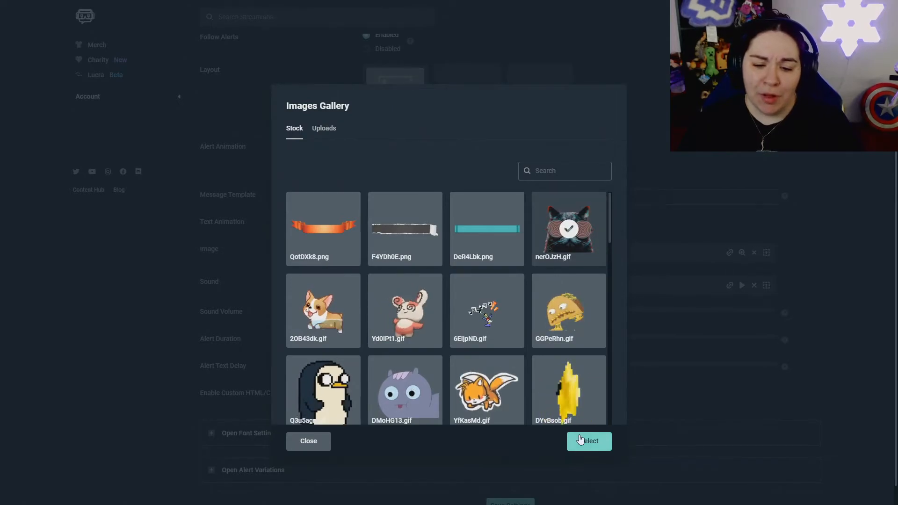
{"action": "left_click", "coordinate": [588, 441]}
{"action": "scroll", "coordinate": [583, 419], "scroll_direction": "up", "scroll_amount": 1}
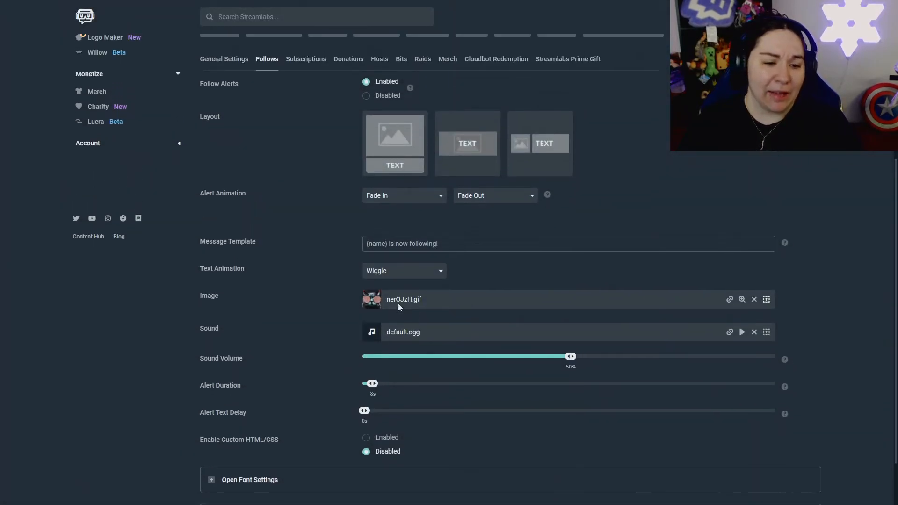
Step: Preview Spooky Bells and Bits 500, then choose Funny Blunder as the follow alert sound
{"action": "left_click", "coordinate": [767, 333]}
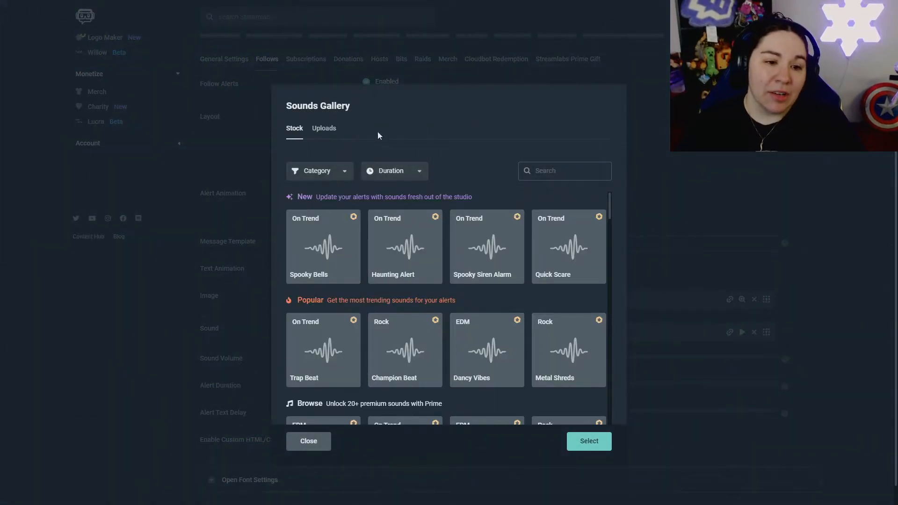
{"action": "left_click", "coordinate": [344, 228]}
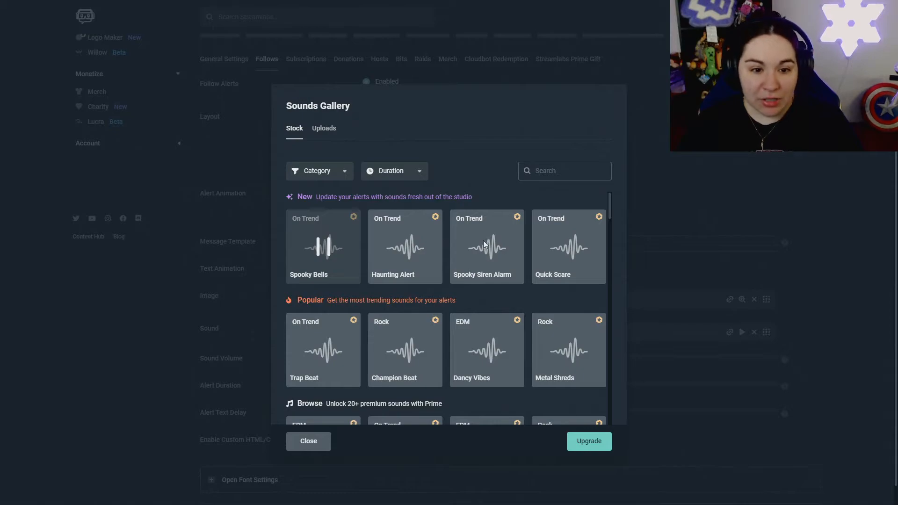
{"action": "scroll", "coordinate": [425, 240], "scroll_direction": "down", "scroll_amount": 3}
{"action": "scroll", "coordinate": [425, 241], "scroll_direction": "down", "scroll_amount": 10}
{"action": "scroll", "coordinate": [417, 254], "scroll_direction": "up", "scroll_amount": 2}
{"action": "left_click", "coordinate": [417, 256]}
{"action": "scroll", "coordinate": [556, 261], "scroll_direction": "down", "scroll_amount": 1}
{"action": "scroll", "coordinate": [509, 277], "scroll_direction": "down", "scroll_amount": 7}
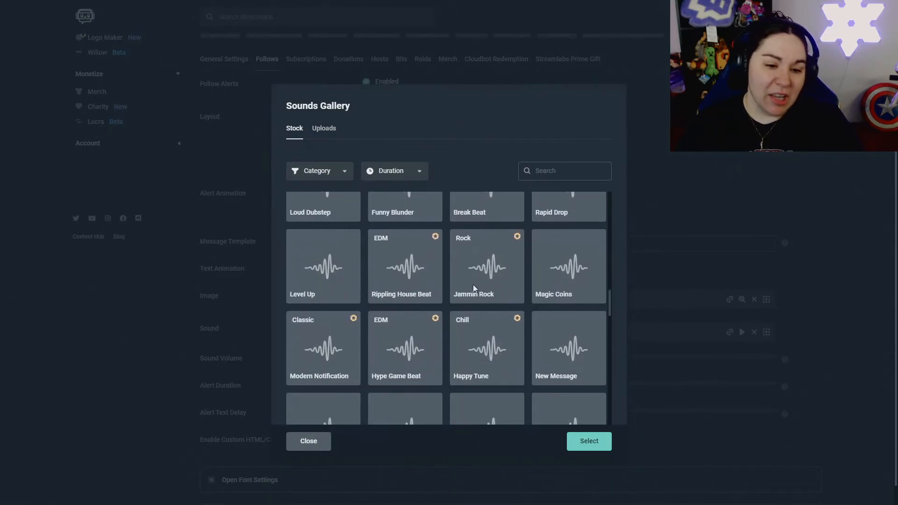
{"action": "scroll", "coordinate": [470, 285], "scroll_direction": "up", "scroll_amount": 1}
{"action": "scroll", "coordinate": [411, 276], "scroll_direction": "up", "scroll_amount": 1}
{"action": "left_click", "coordinate": [397, 272]}
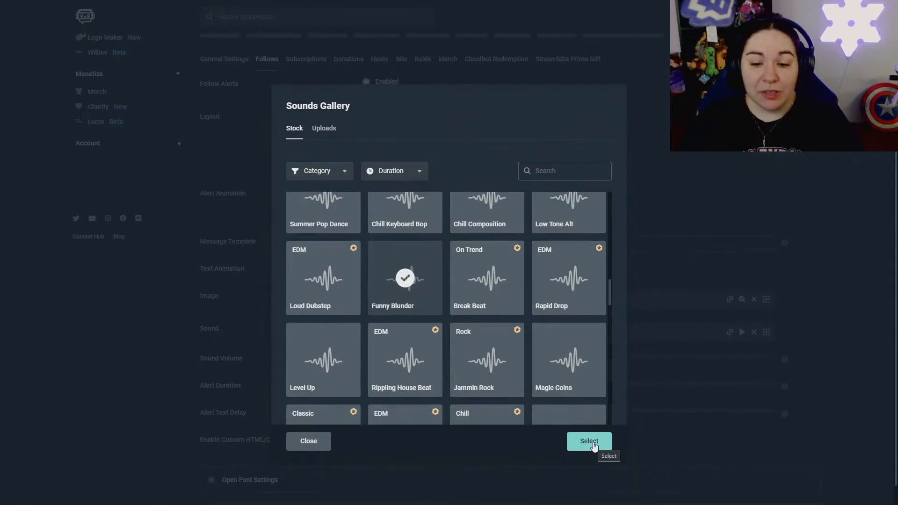
{"action": "left_click", "coordinate": [592, 444]}
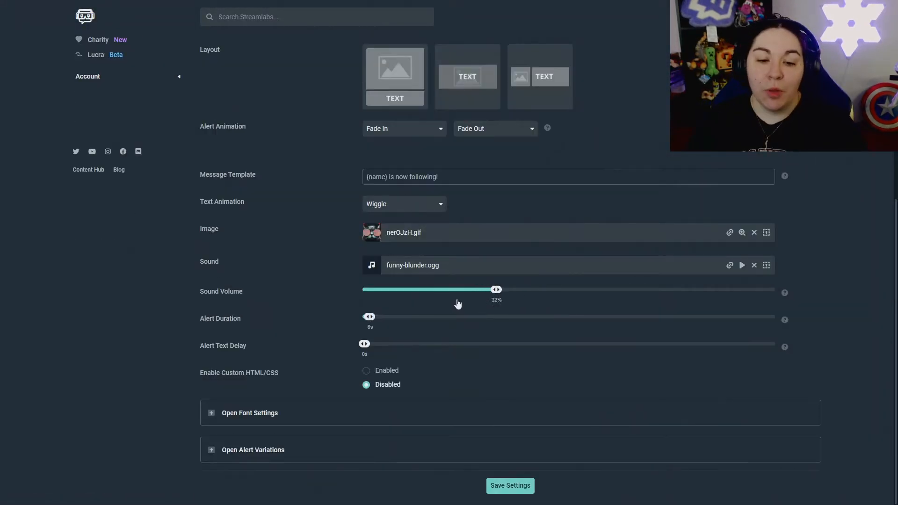
Step: Set the follow alert sound volume to 30% and alert duration to 7 seconds
{"action": "left_click_drag", "start_coordinate": [456, 302], "coordinate": [494, 294]}
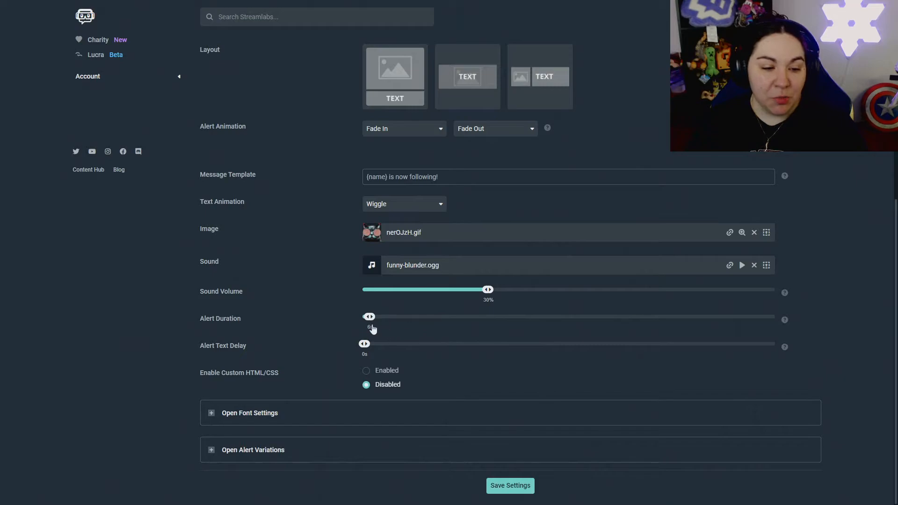
{"action": "mouse_move", "coordinate": [371, 322]}
{"action": "left_mouse_down"}
{"action": "mouse_move", "coordinate": [399, 322]}
{"action": "mouse_move", "coordinate": [371, 323]}
{"action": "left_mouse_up"}
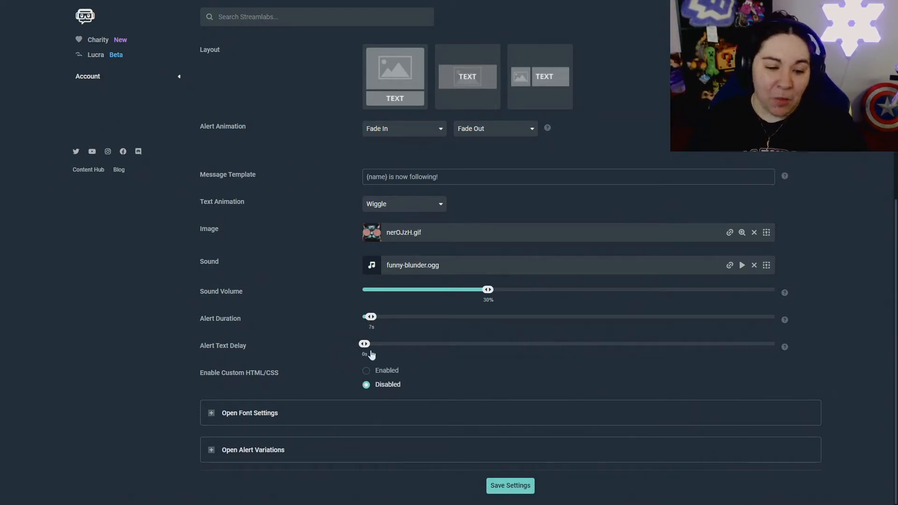
Step: Expand the font and alert variation sections, then save the follow alert settings
{"action": "left_click", "coordinate": [212, 414]}
{"action": "scroll", "coordinate": [273, 387], "scroll_direction": "down", "scroll_amount": 3}
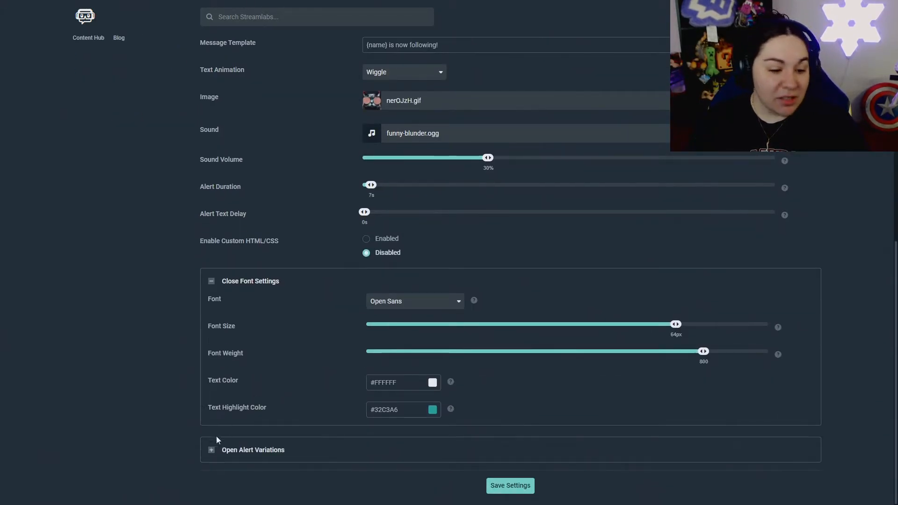
{"action": "left_click", "coordinate": [222, 449]}
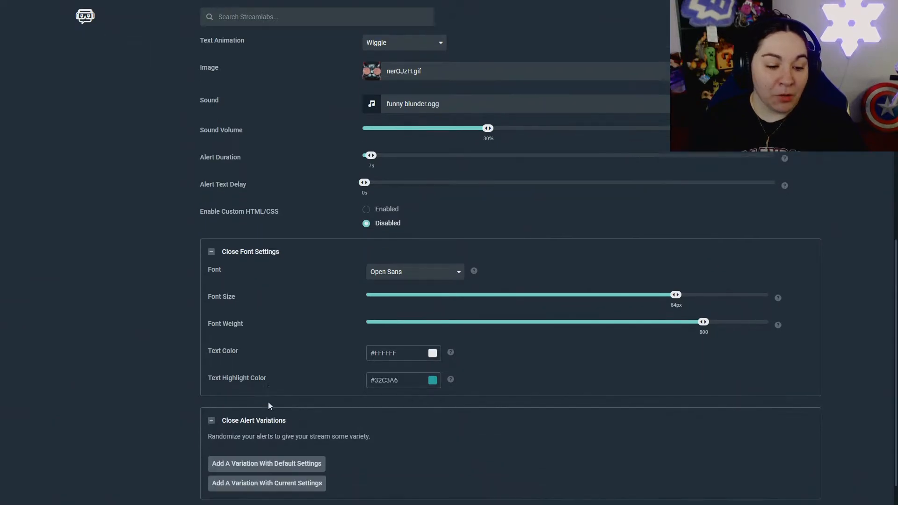
{"action": "scroll", "coordinate": [268, 402], "scroll_direction": "down", "scroll_amount": 2}
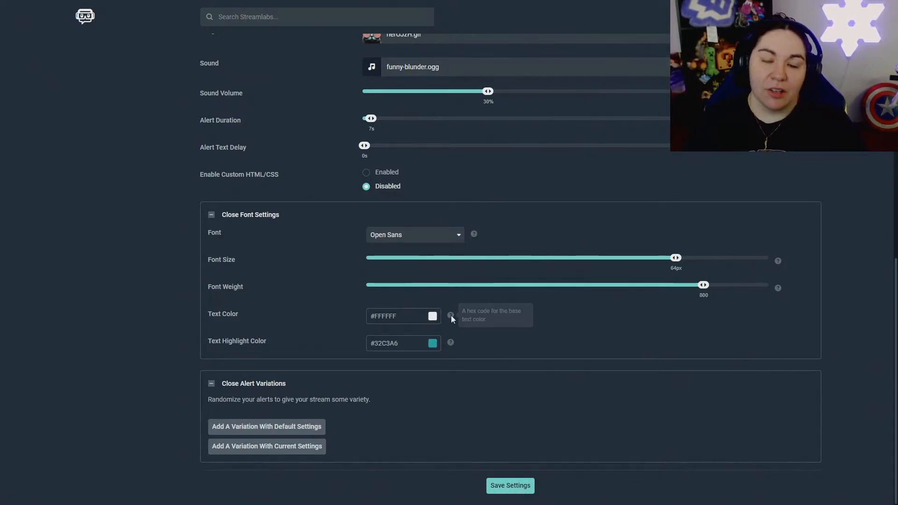
{"action": "left_click", "coordinate": [510, 487]}
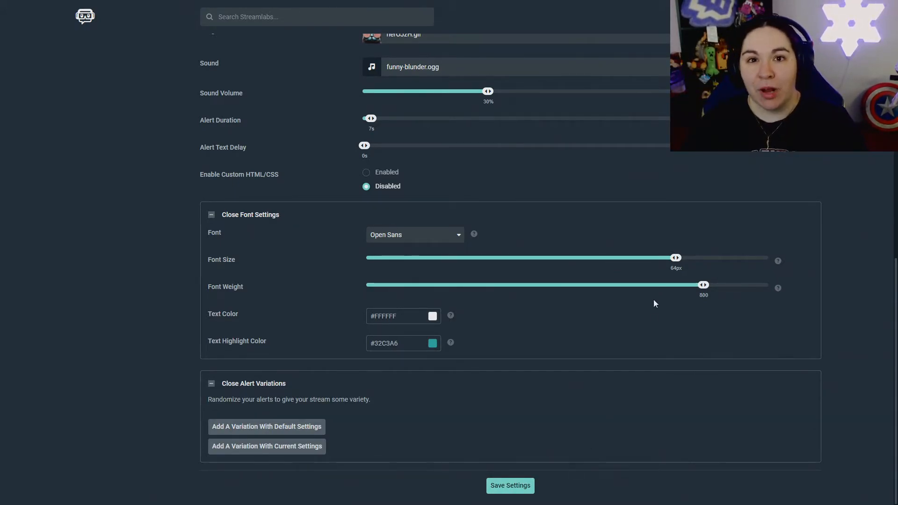
{"action": "scroll", "coordinate": [709, 289], "scroll_direction": "up", "scroll_amount": 3}
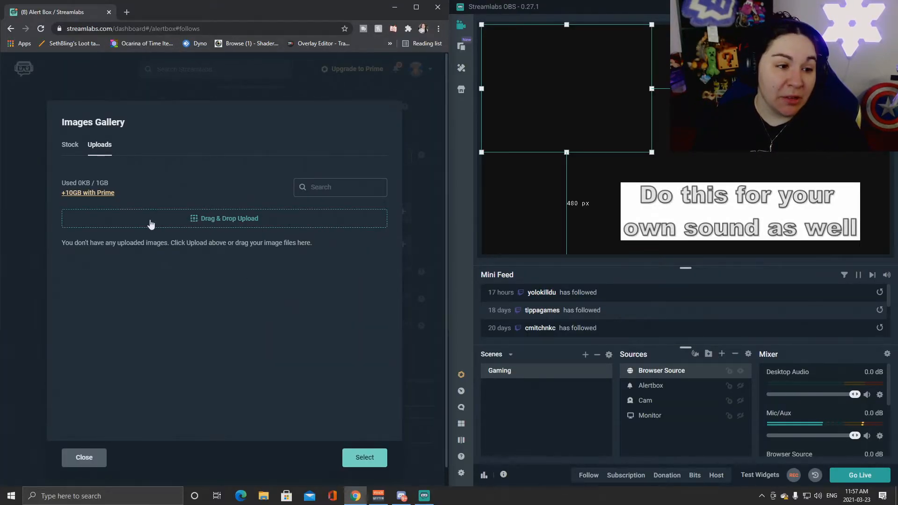
Step: Upload tenor.gif from the computer, use it as the follow alert image, and save
{"action": "left_click", "coordinate": [209, 225]}
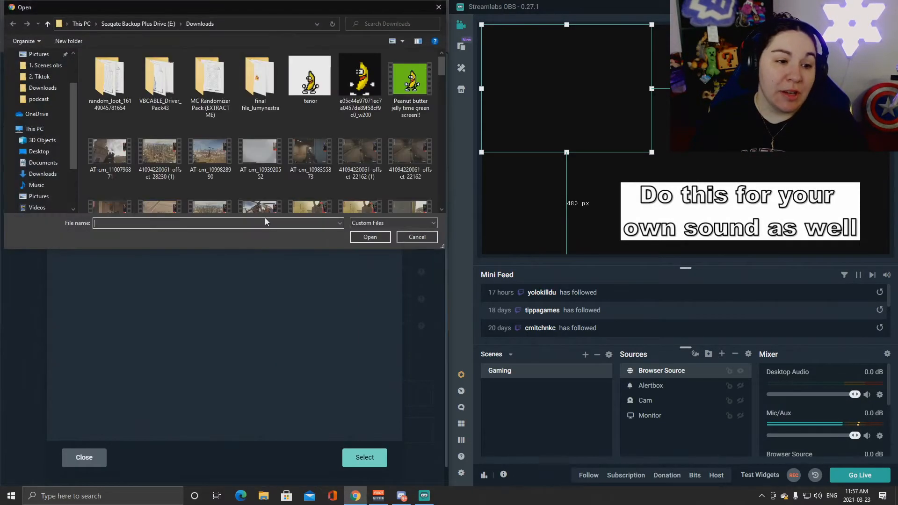
{"action": "double_click", "coordinate": [299, 99]}
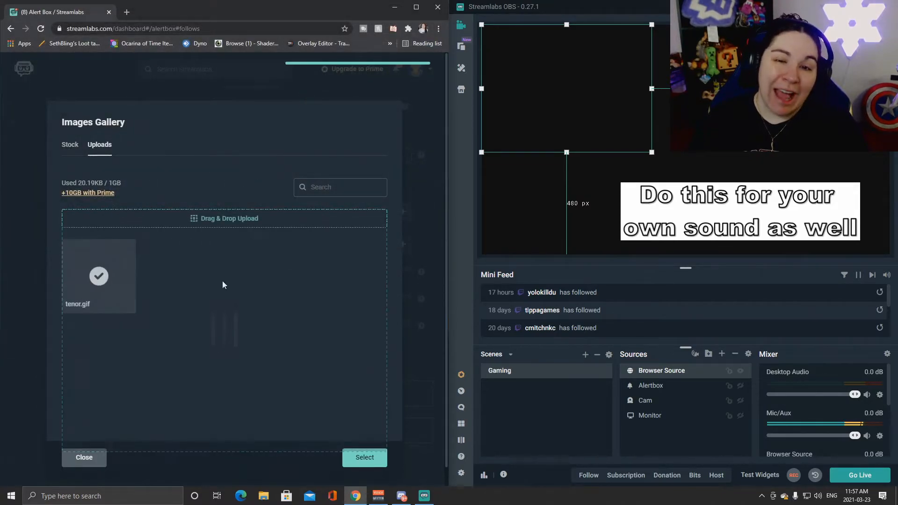
{"action": "left_click", "coordinate": [123, 270]}
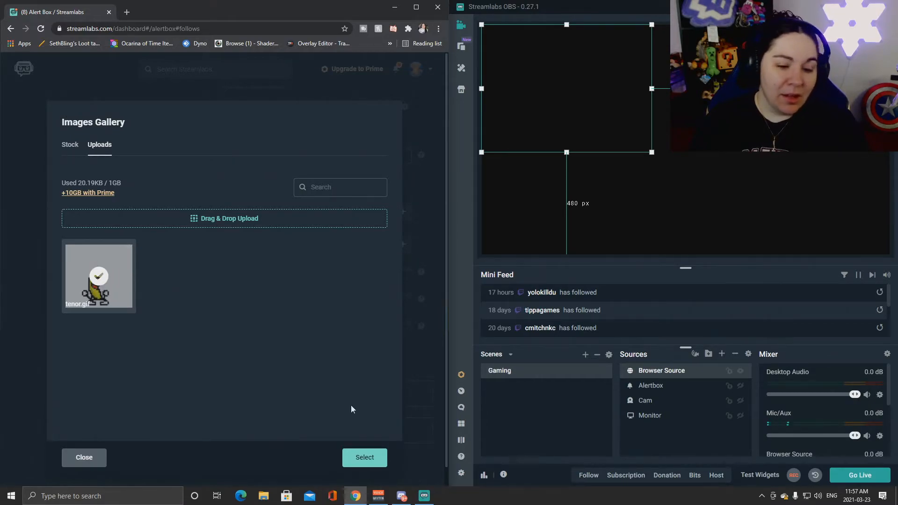
{"action": "left_click", "coordinate": [363, 457]}
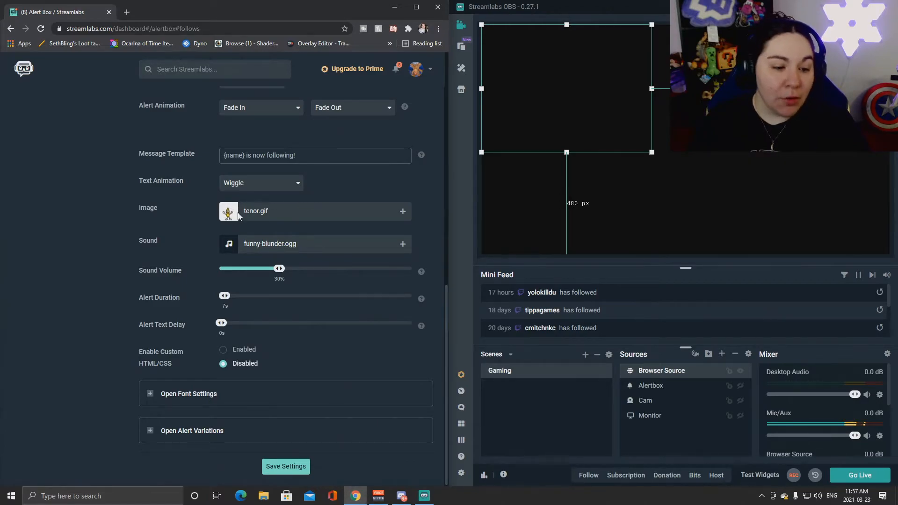
{"action": "left_click", "coordinate": [286, 467]}
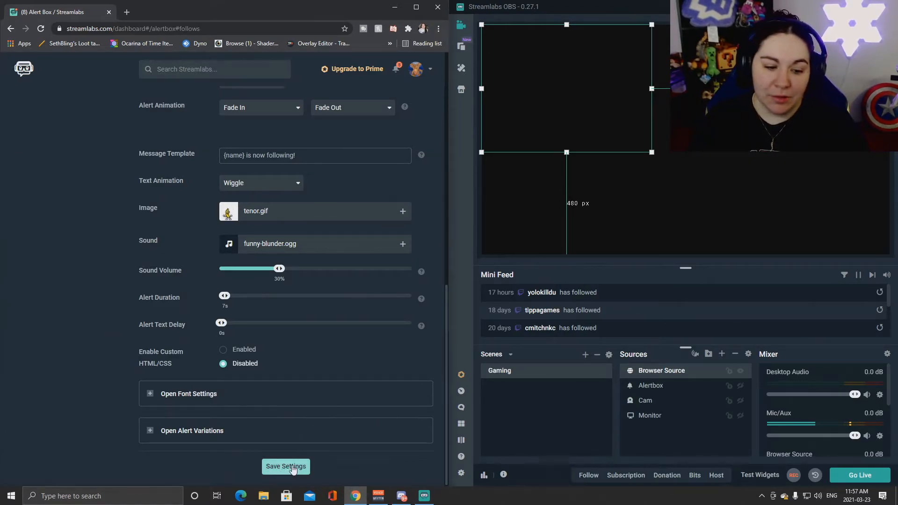
{"action": "scroll", "coordinate": [248, 247], "scroll_direction": "up", "scroll_amount": 7}
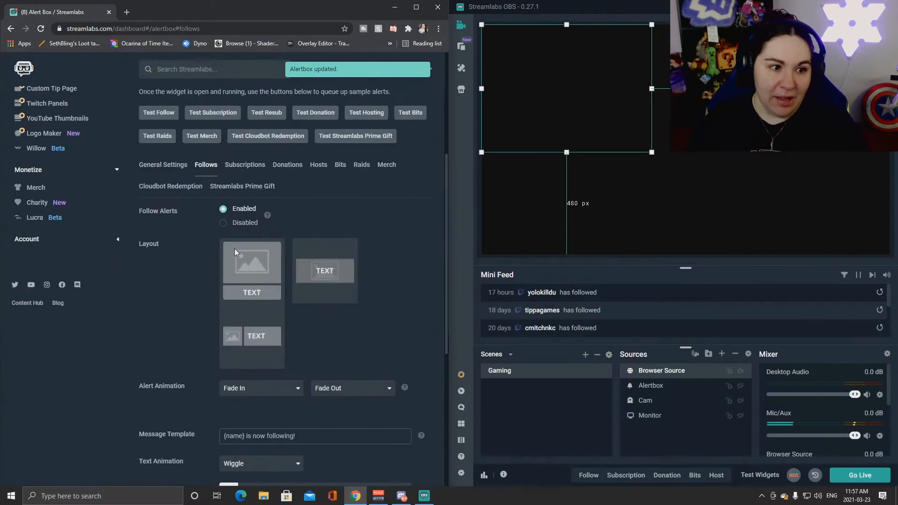
Step: Fire a test follow alert, then scroll through the Subscriptions alert settings
{"action": "left_click", "coordinate": [162, 159]}
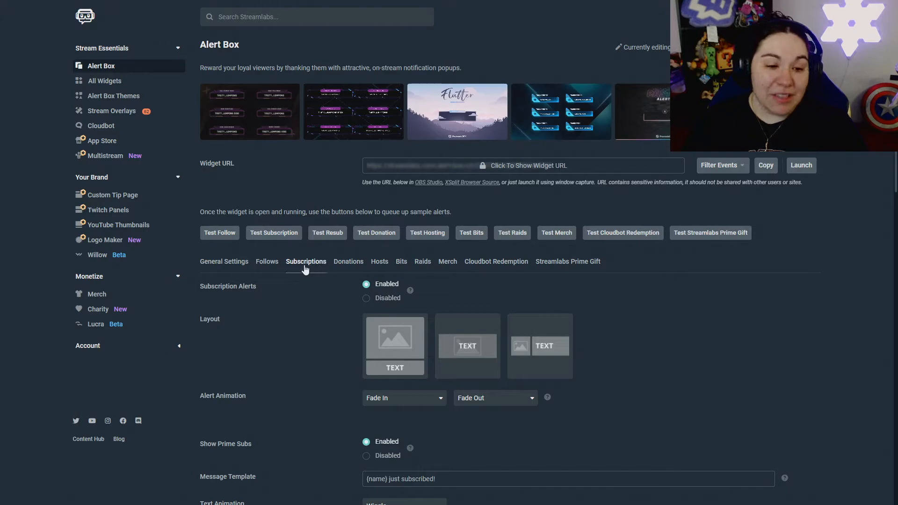
{"action": "scroll", "coordinate": [305, 267], "scroll_direction": "down", "scroll_amount": 7}
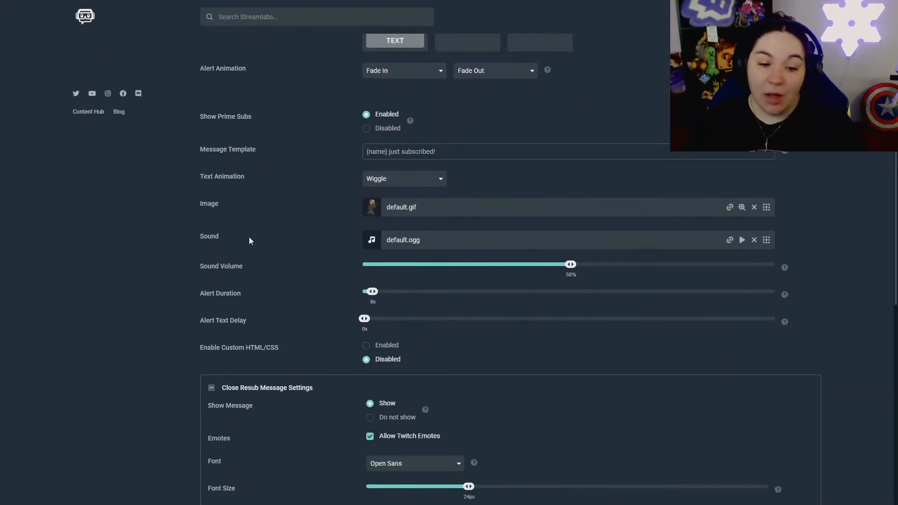
{"action": "scroll", "coordinate": [349, 273], "scroll_direction": "down", "scroll_amount": 2}
{"action": "scroll", "coordinate": [299, 312], "scroll_direction": "down", "scroll_amount": 1}
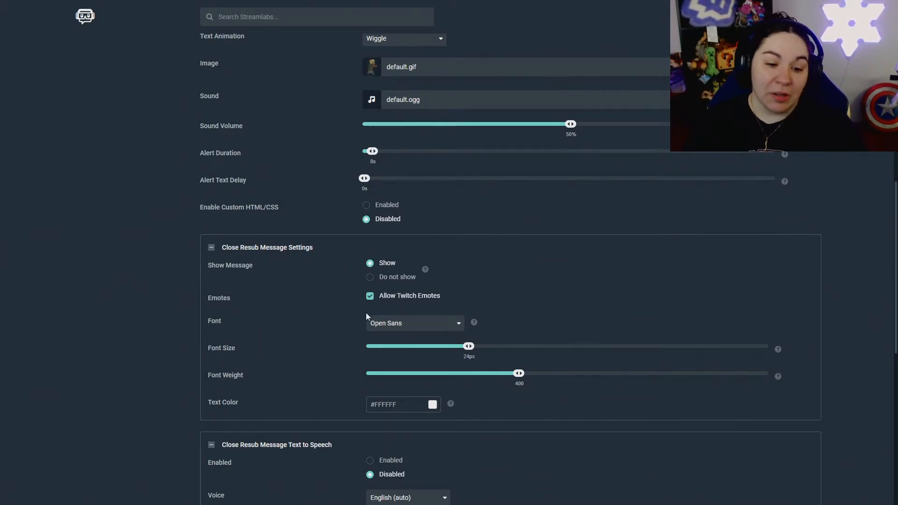
{"action": "scroll", "coordinate": [360, 314], "scroll_direction": "down", "scroll_amount": 4}
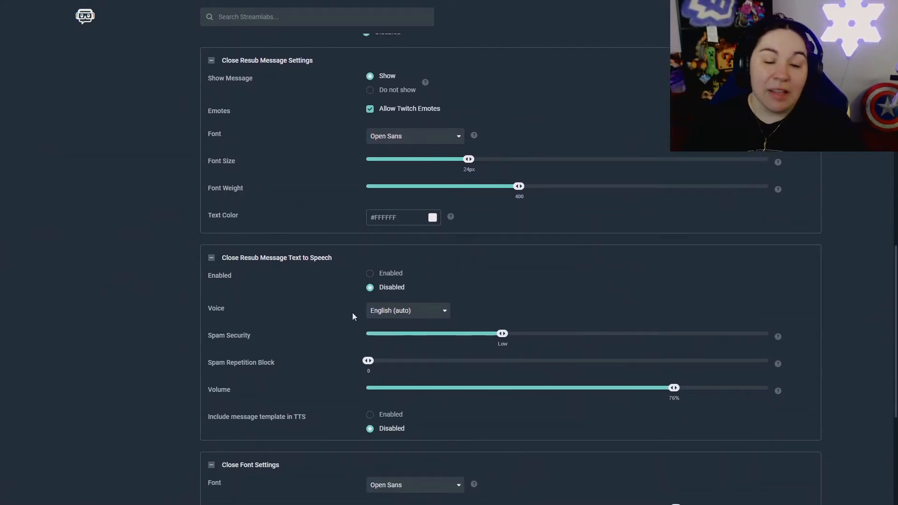
{"action": "scroll", "coordinate": [351, 314], "scroll_direction": "down", "scroll_amount": 2}
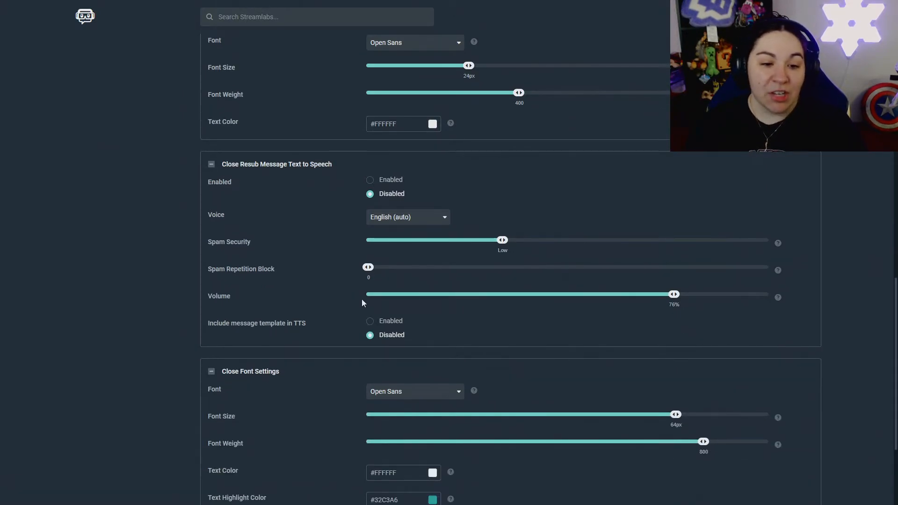
{"action": "scroll", "coordinate": [361, 299], "scroll_direction": "down", "scroll_amount": 3}
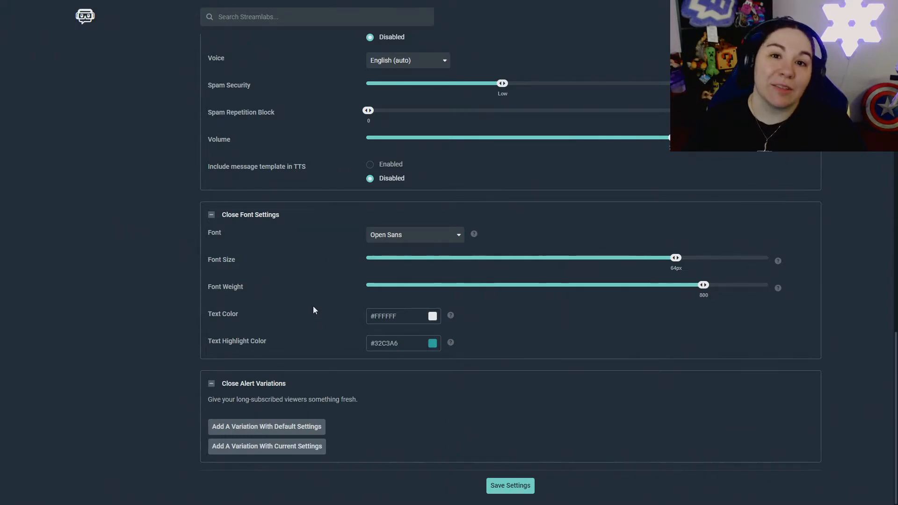
{"action": "scroll", "coordinate": [313, 306], "scroll_direction": "up", "scroll_amount": 10}
{"action": "scroll", "coordinate": [359, 311], "scroll_direction": "up", "scroll_amount": 11}
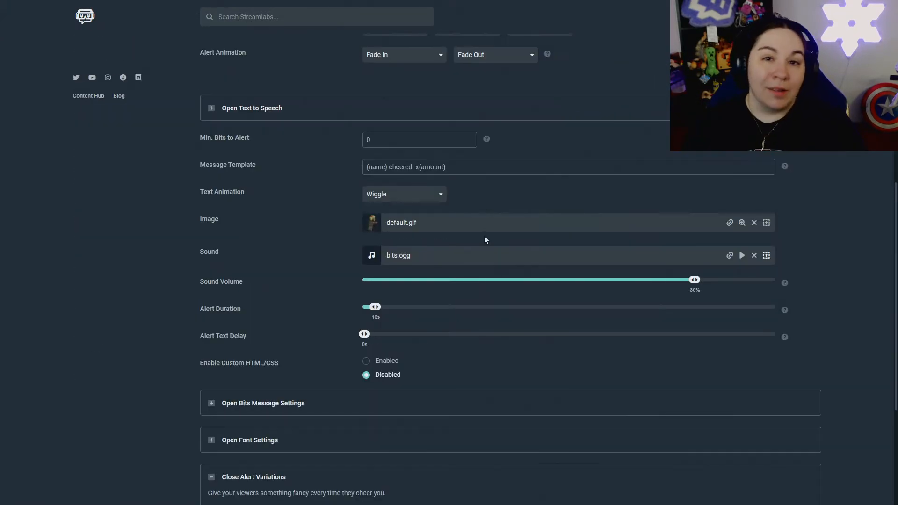
{"action": "scroll", "coordinate": [520, 201], "scroll_direction": "up", "scroll_amount": 5}
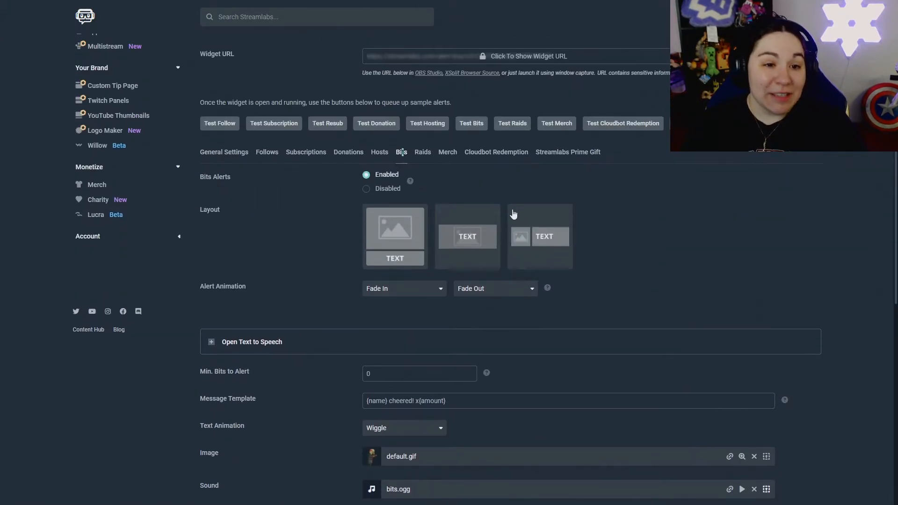
{"action": "scroll", "coordinate": [302, 296], "scroll_direction": "down", "scroll_amount": 9}
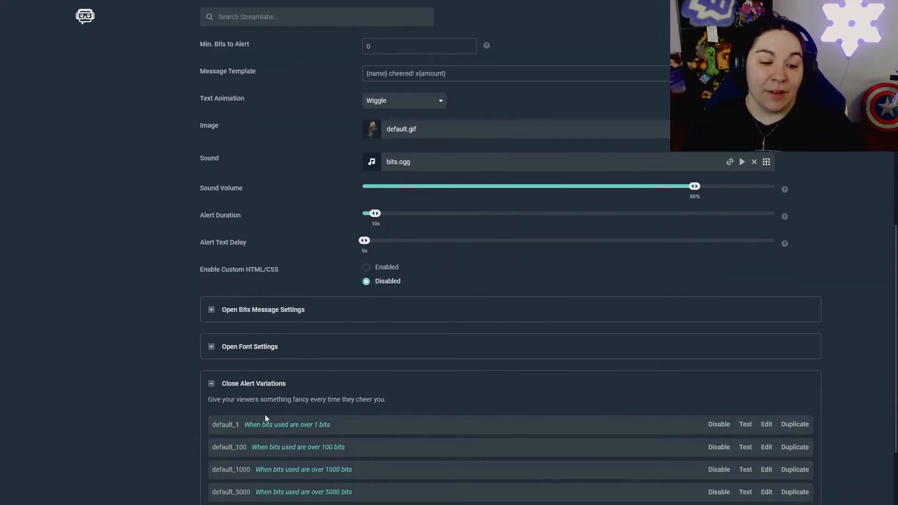
{"action": "scroll", "coordinate": [250, 419], "scroll_direction": "down", "scroll_amount": 1}
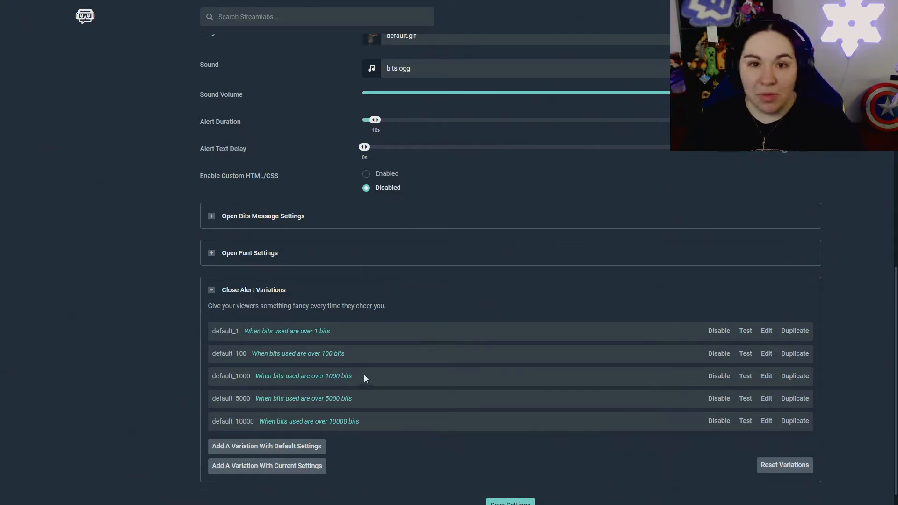
{"action": "left_click", "coordinate": [766, 354]}
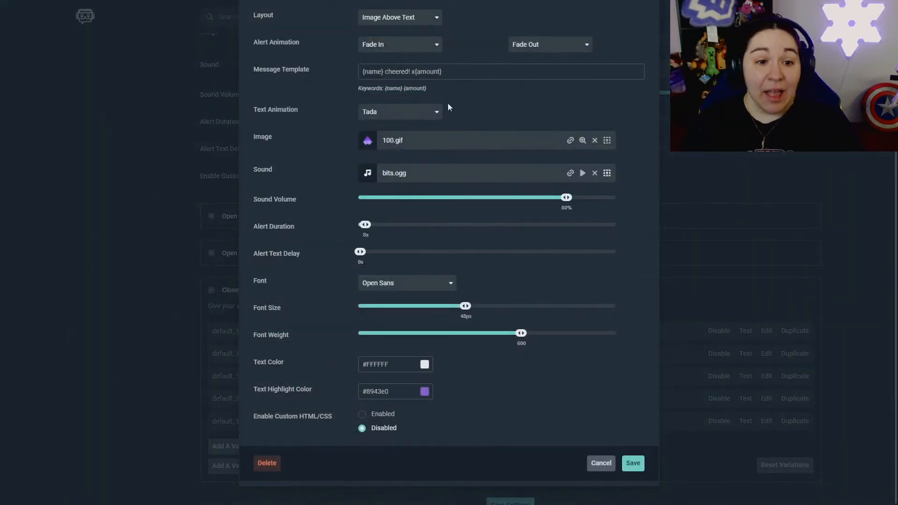
{"action": "scroll", "coordinate": [395, 109], "scroll_direction": "up", "scroll_amount": 3}
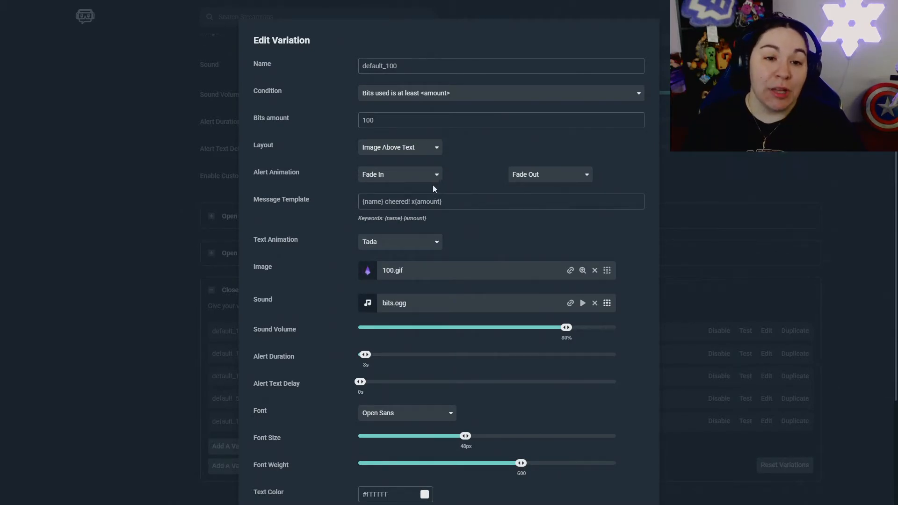
{"action": "scroll", "coordinate": [477, 167], "scroll_direction": "down", "scroll_amount": 3}
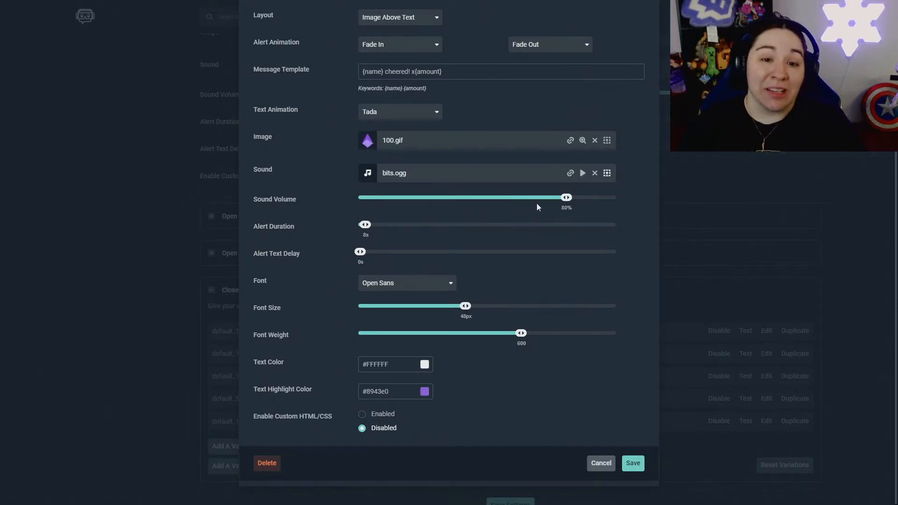
{"action": "left_click", "coordinate": [633, 463]}
{"action": "scroll", "coordinate": [321, 173], "scroll_direction": "up", "scroll_amount": 8}
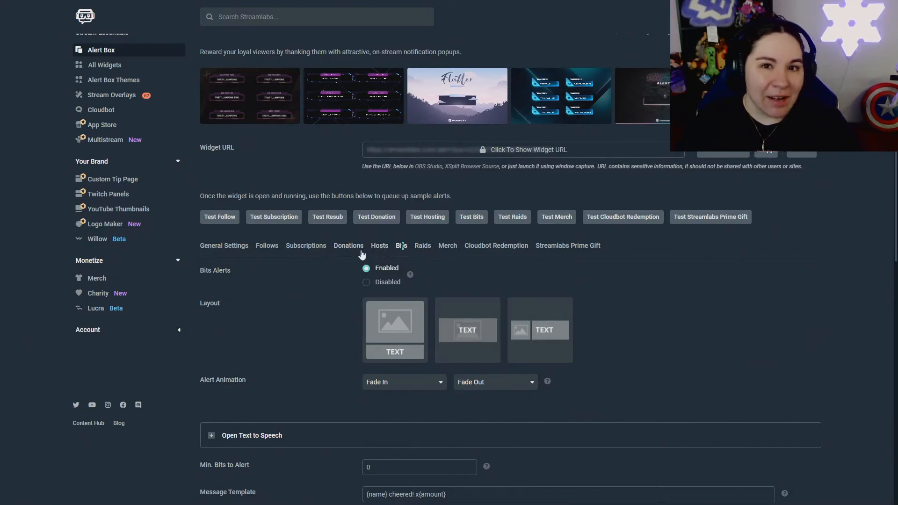
Step: Scroll through the Bits alert settings: default.gif, bits.ogg, Wiggle animation, 10s duration
{"action": "scroll", "coordinate": [327, 263], "scroll_direction": "down", "scroll_amount": 6}
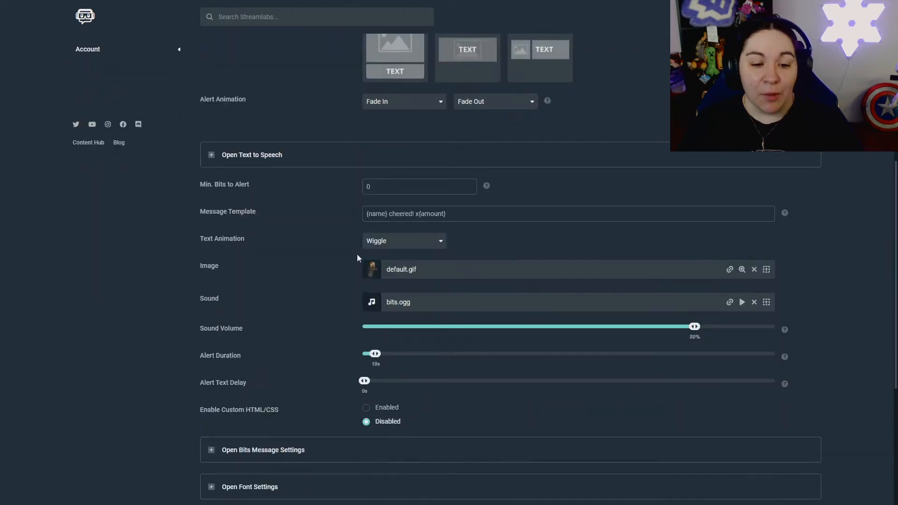
{"action": "scroll", "coordinate": [325, 265], "scroll_direction": "down", "scroll_amount": 4}
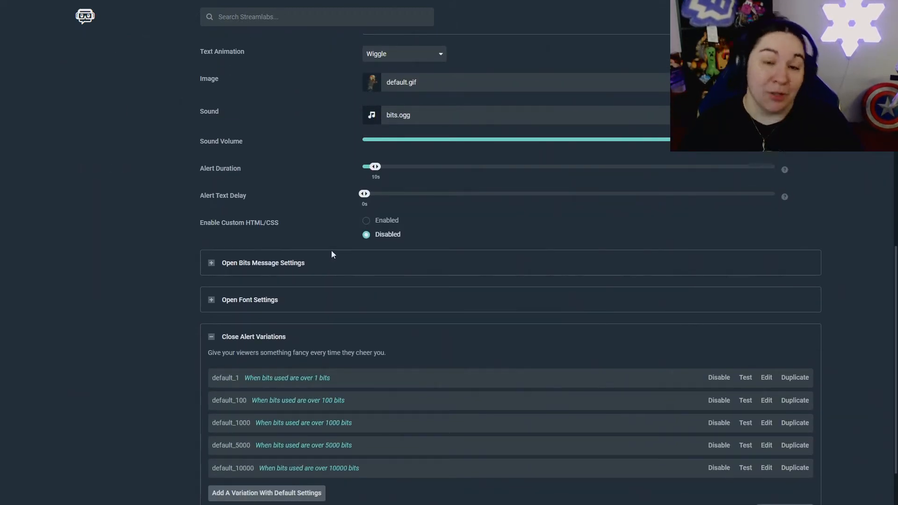
{"action": "scroll", "coordinate": [367, 248], "scroll_direction": "down", "scroll_amount": 1}
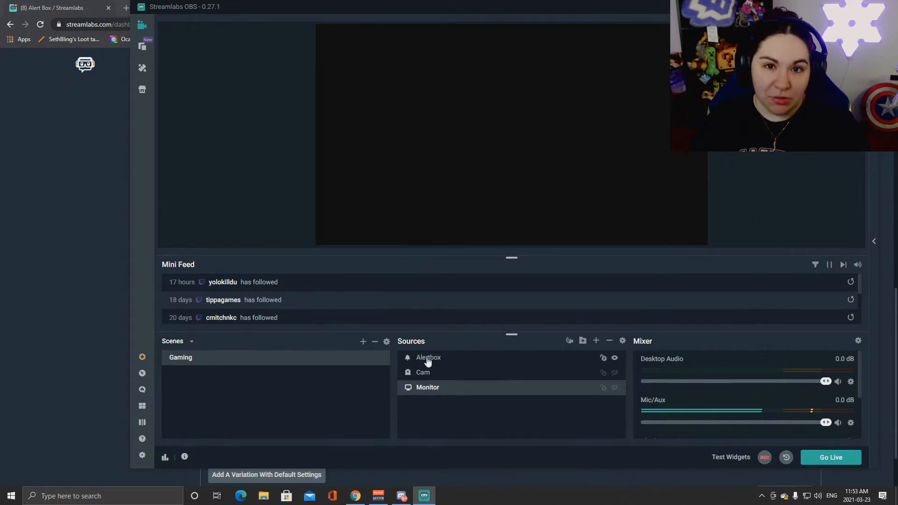
Step: Select the Alertbox source, choose Browser Source in Add Source, and return to Chrome
{"action": "left_click", "coordinate": [442, 360]}
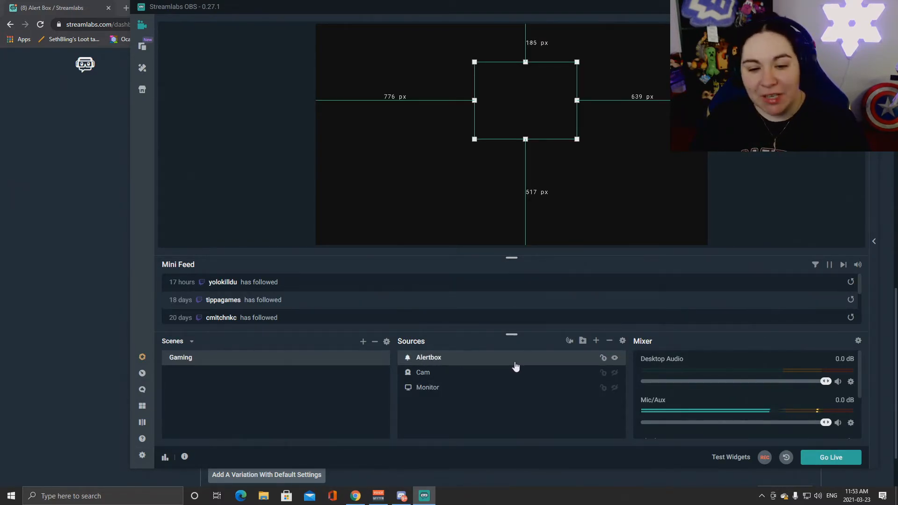
{"action": "left_click", "coordinate": [596, 341]}
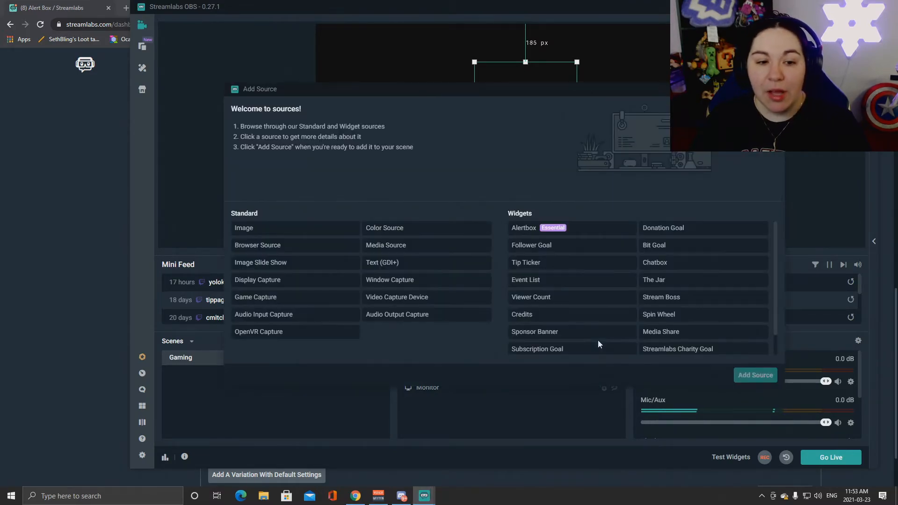
{"action": "left_click", "coordinate": [272, 247]}
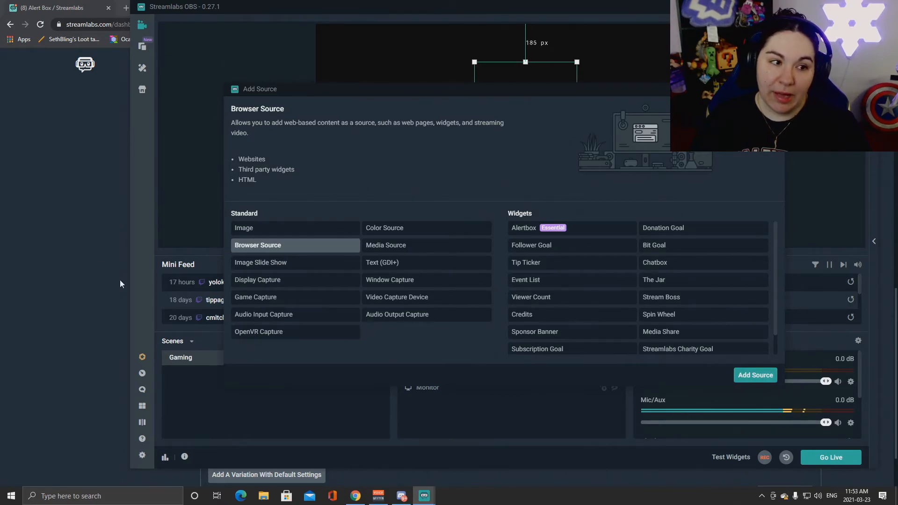
{"action": "left_click", "coordinate": [69, 194]}
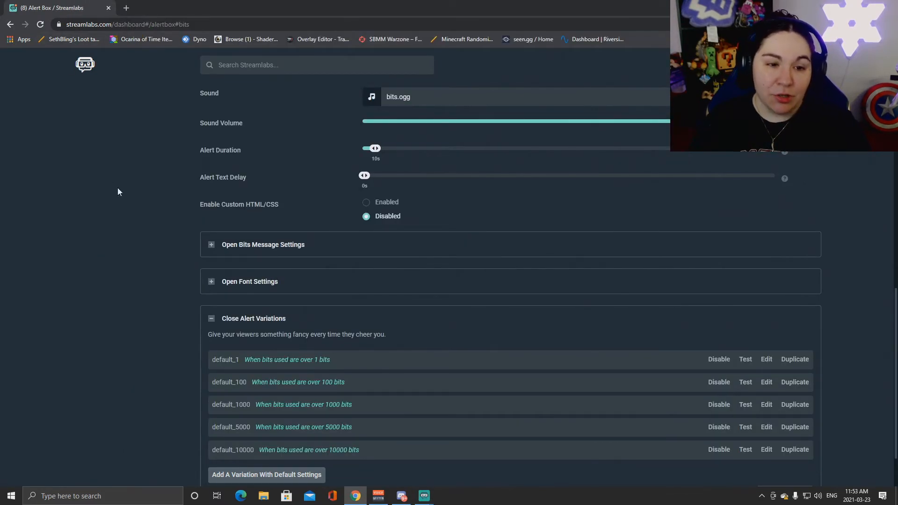
Step: Scroll the Alert Box page back up to the Widget URL section and clear the stray selection
{"action": "scroll", "coordinate": [113, 178], "scroll_direction": "up", "scroll_amount": 10}
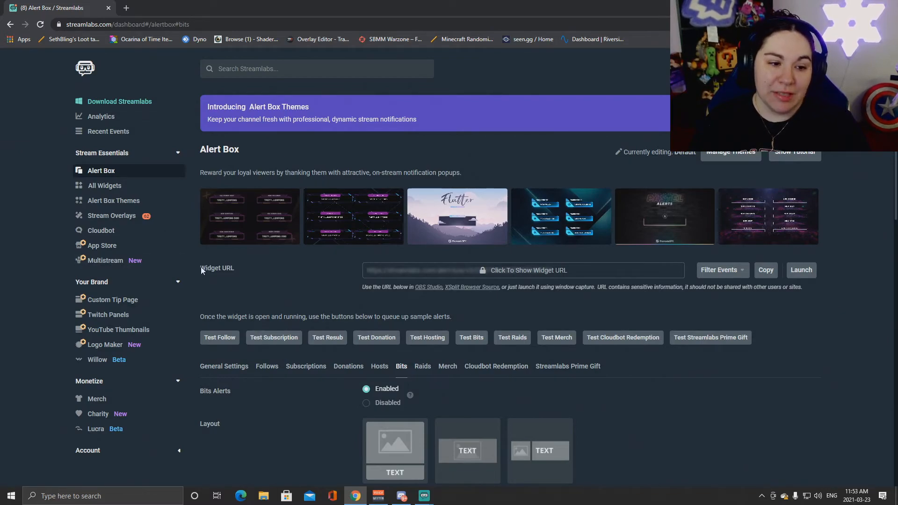
{"action": "left_click", "coordinate": [254, 271]}
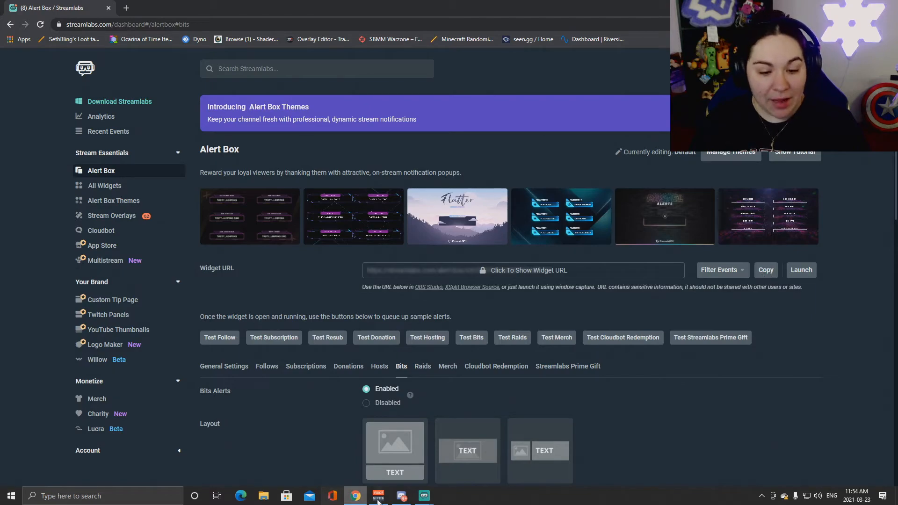
Step: Add a Browser Source to the Gaming scene with the pasted Alert Box widget URL
{"action": "mouse_move", "coordinate": [424, 496]}
{"action": "left_click", "coordinate": [475, 444]}
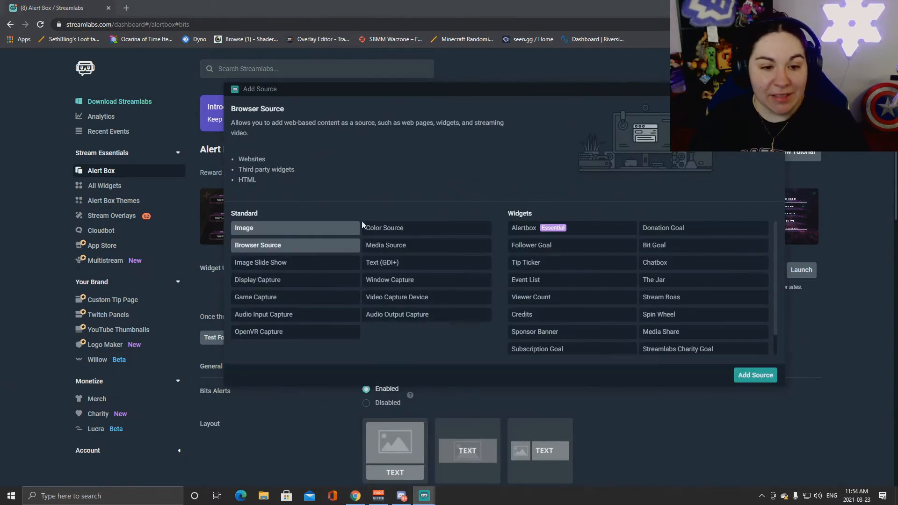
{"action": "double_click", "coordinate": [267, 245]}
{"action": "left_click", "coordinate": [622, 302]}
{"action": "left_click_drag", "start_coordinate": [578, 185], "coordinate": [292, 172]}
{"action": "type", "text": "https://streamlabs.com/alert-box/v3/C6873AEAEEFF57ABC751"}
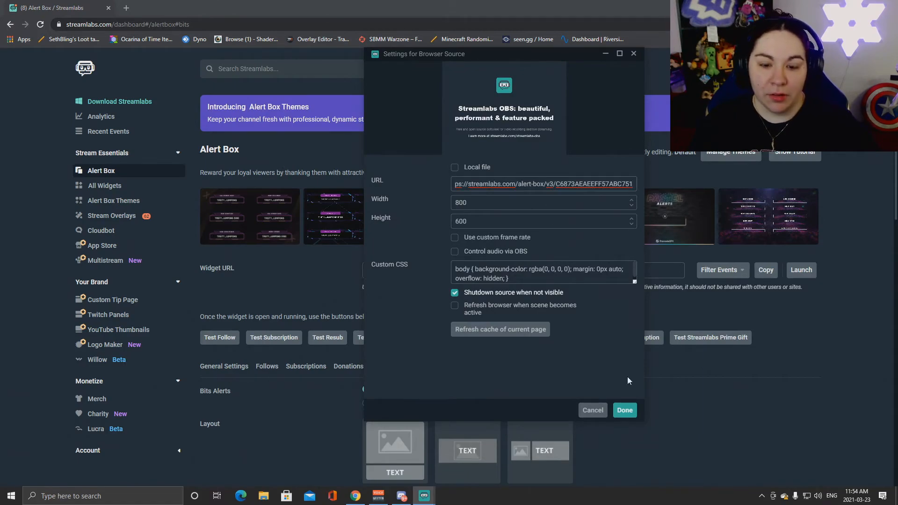
{"action": "left_click", "coordinate": [627, 410]}
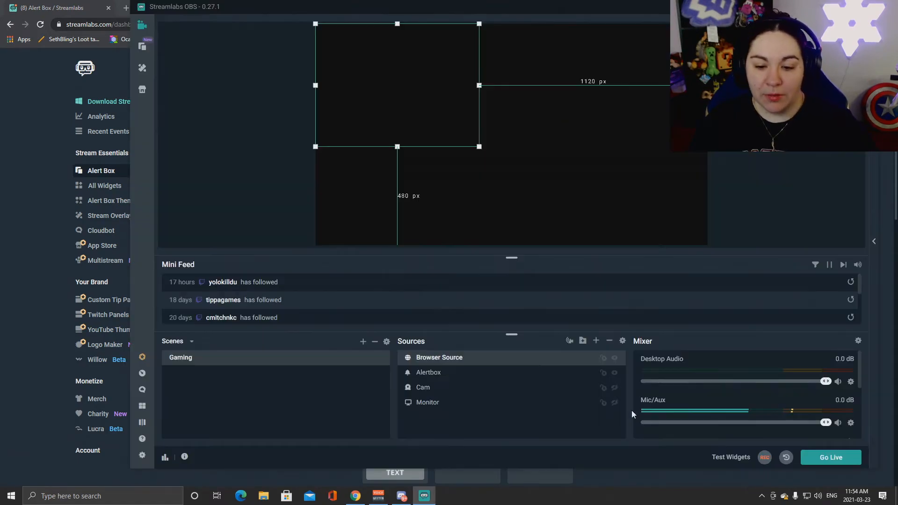
Step: Compare the old and new source bounds, test follow and donation alerts, and dock the browser left
{"action": "left_click", "coordinate": [618, 374]}
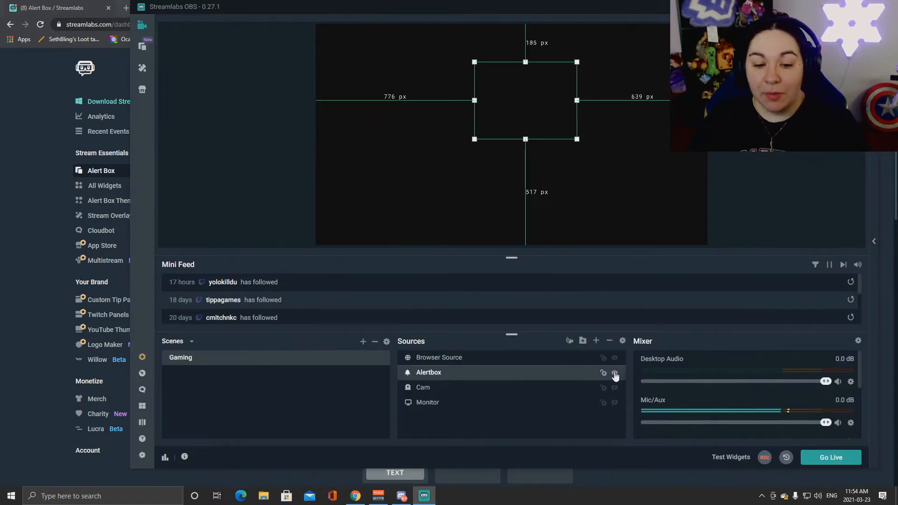
{"action": "left_click", "coordinate": [472, 361]}
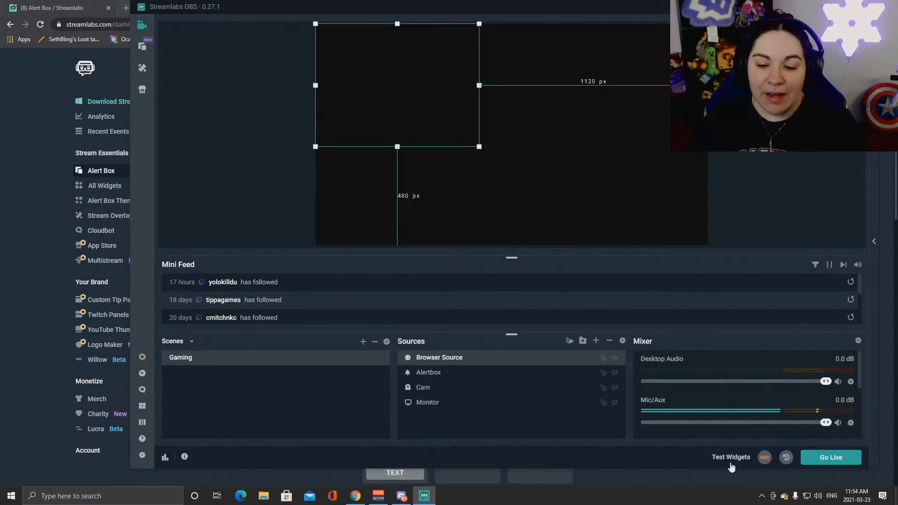
{"action": "mouse_move", "coordinate": [731, 461]}
{"action": "left_click", "coordinate": [559, 458]}
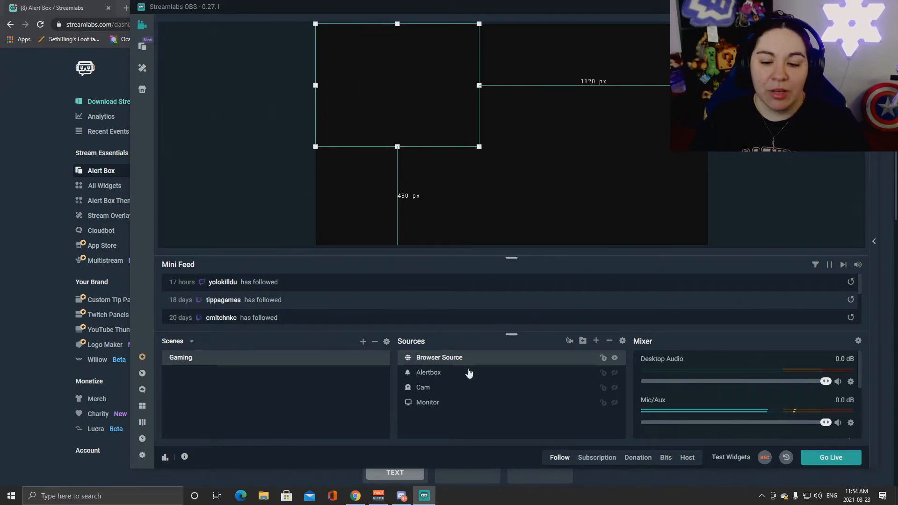
{"action": "left_click", "coordinate": [636, 458]}
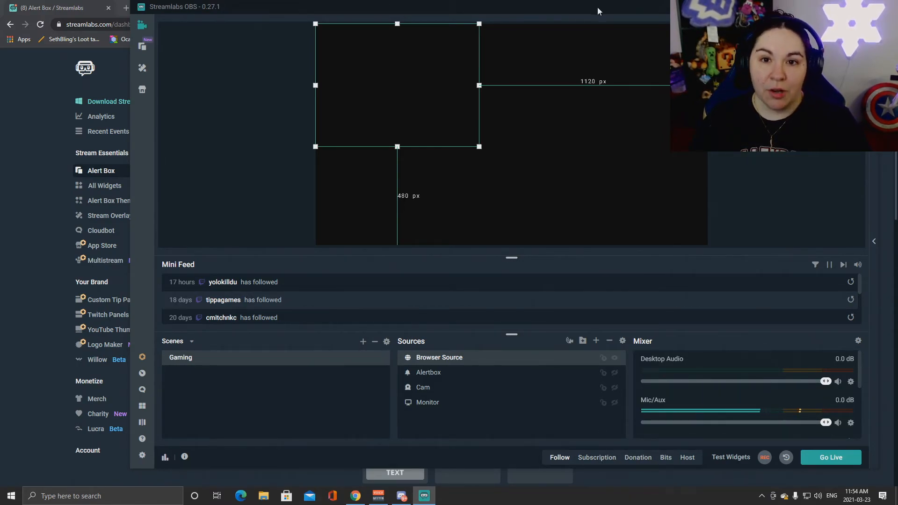
{"action": "left_click_drag", "start_coordinate": [599, 8], "coordinate": [628, 51]}
{"action": "left_click_drag", "start_coordinate": [582, 10], "coordinate": [1, 28]}
Step: Snap Streamlabs OBS to the right half and send a test follow alert from the dashboard
{"action": "left_click", "coordinate": [592, 101]}
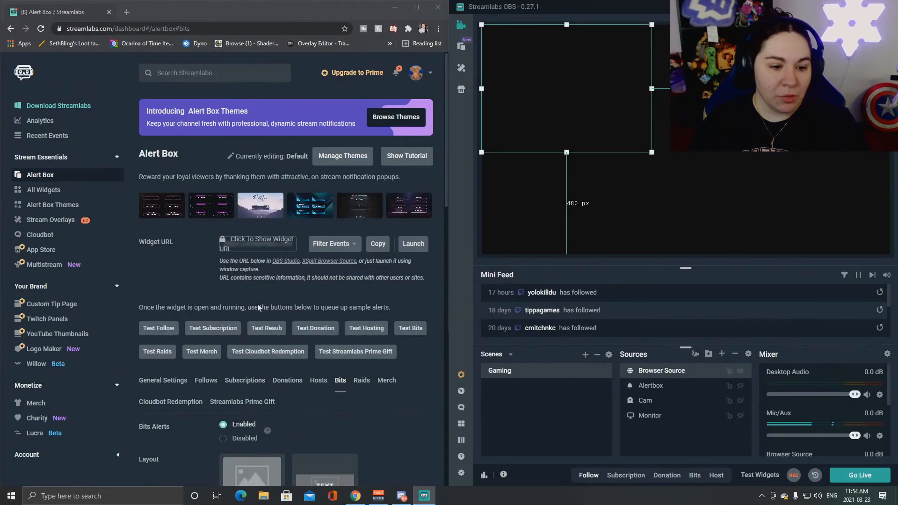
{"action": "scroll", "coordinate": [281, 210], "scroll_direction": "down", "scroll_amount": 1}
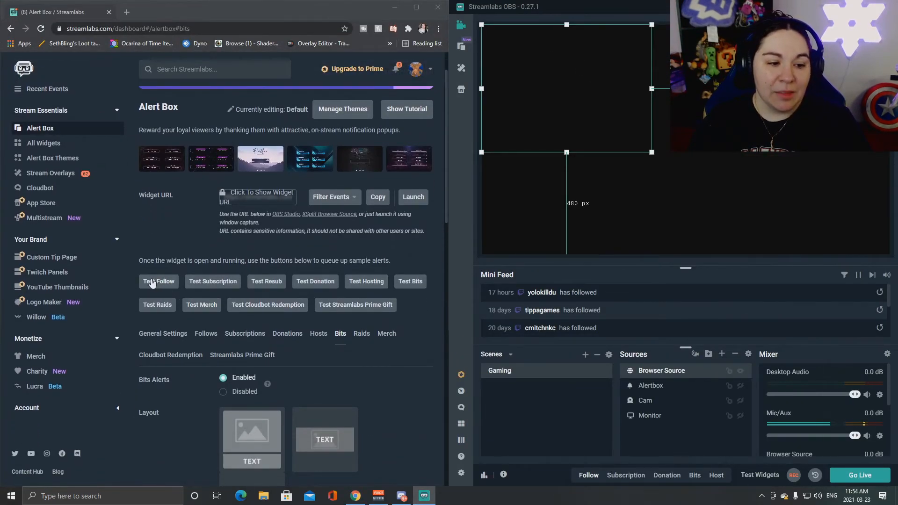
{"action": "left_click", "coordinate": [152, 282]}
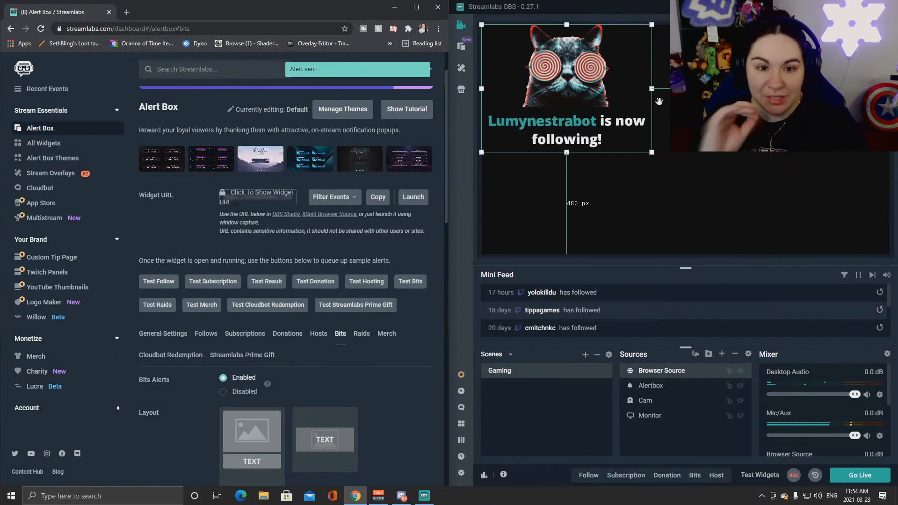
{"action": "scroll", "coordinate": [295, 356], "scroll_direction": "down", "scroll_amount": 6}
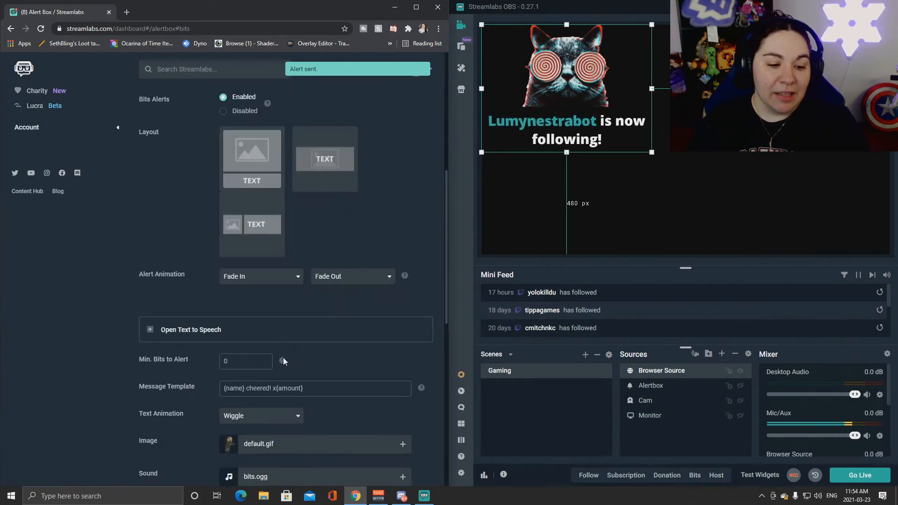
{"action": "scroll", "coordinate": [282, 358], "scroll_direction": "down", "scroll_amount": 10}
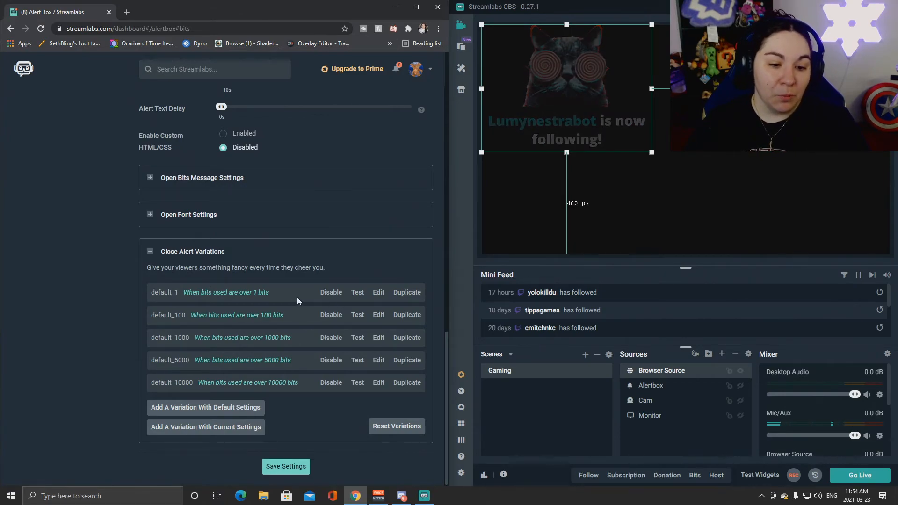
Step: Test the default_1, default_100, default_1000 and default_10000 bits variations, then scroll back up
{"action": "left_click", "coordinate": [357, 292]}
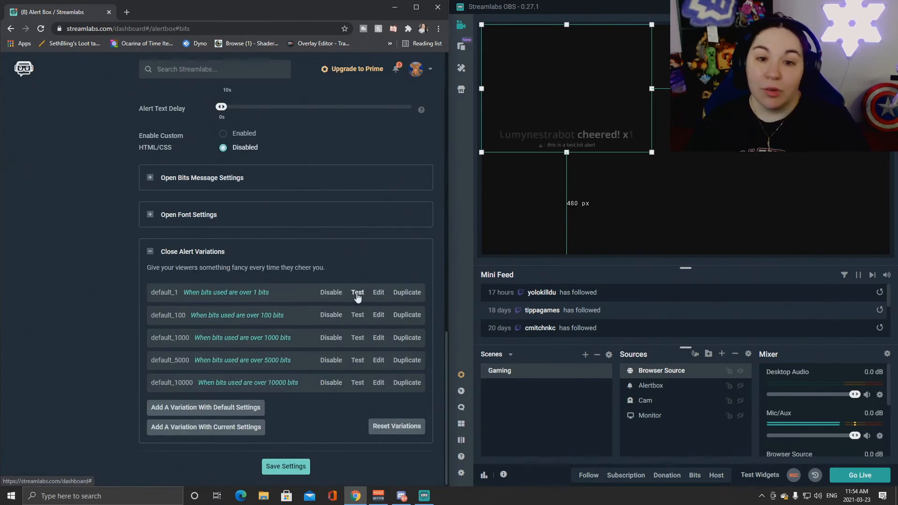
{"action": "left_click", "coordinate": [358, 315]}
{"action": "left_click", "coordinate": [358, 338]}
{"action": "left_click", "coordinate": [358, 383]}
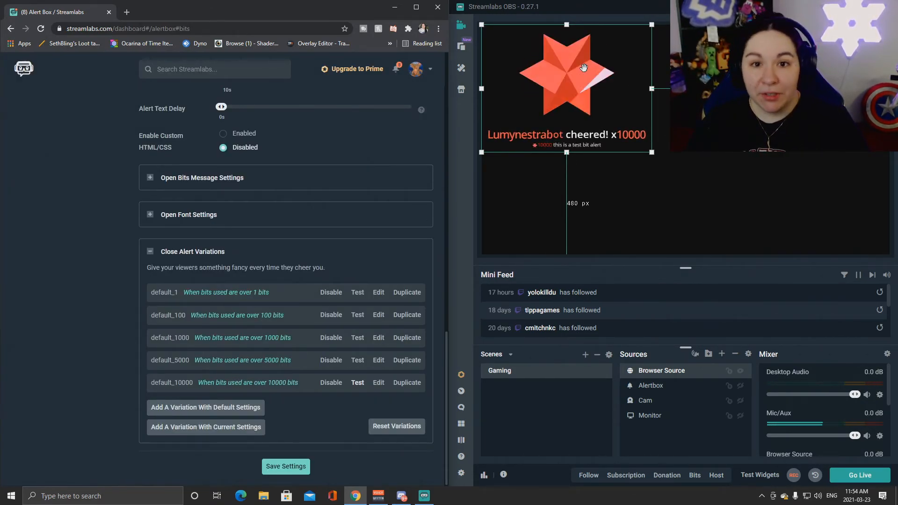
{"action": "scroll", "coordinate": [304, 397], "scroll_direction": "up", "scroll_amount": 5}
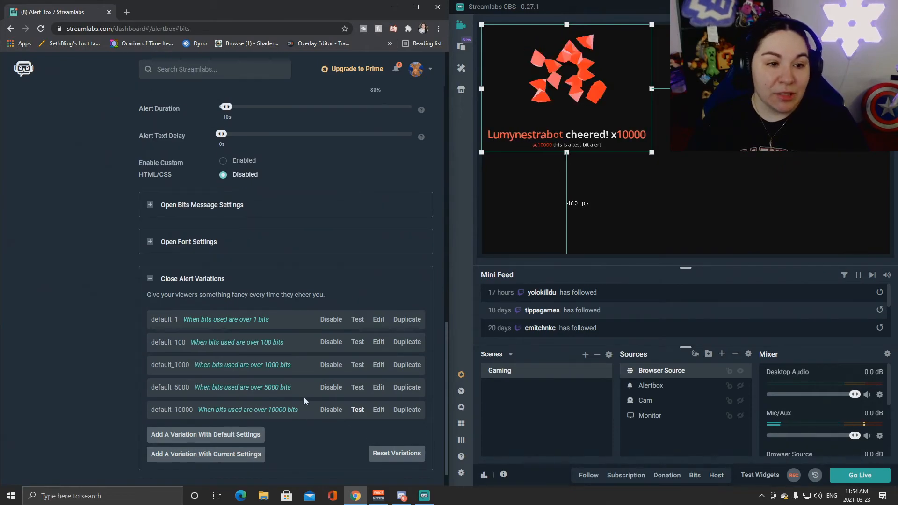
{"action": "scroll", "coordinate": [311, 364], "scroll_direction": "up", "scroll_amount": 8}
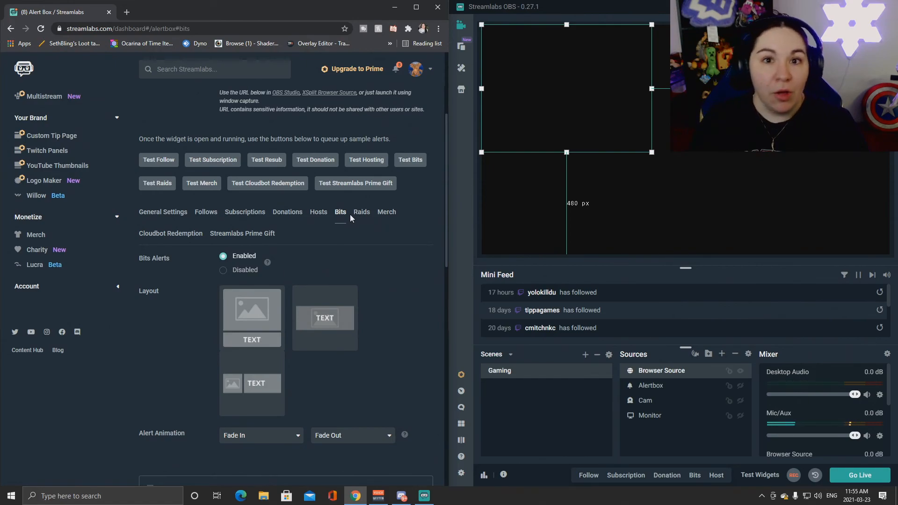
{"action": "scroll", "coordinate": [338, 253], "scroll_direction": "down", "scroll_amount": 4}
{"action": "scroll", "coordinate": [338, 249], "scroll_direction": "down", "scroll_amount": 7}
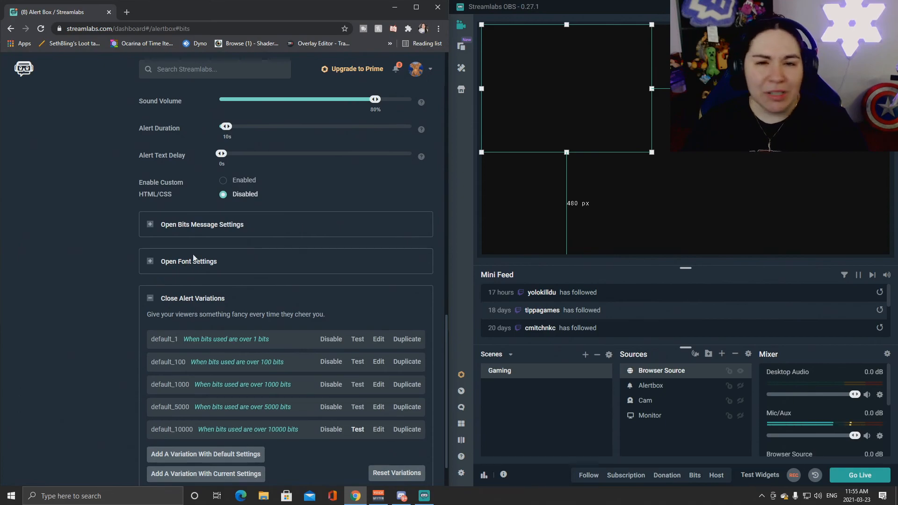
{"action": "scroll", "coordinate": [195, 294], "scroll_direction": "up", "scroll_amount": 12}
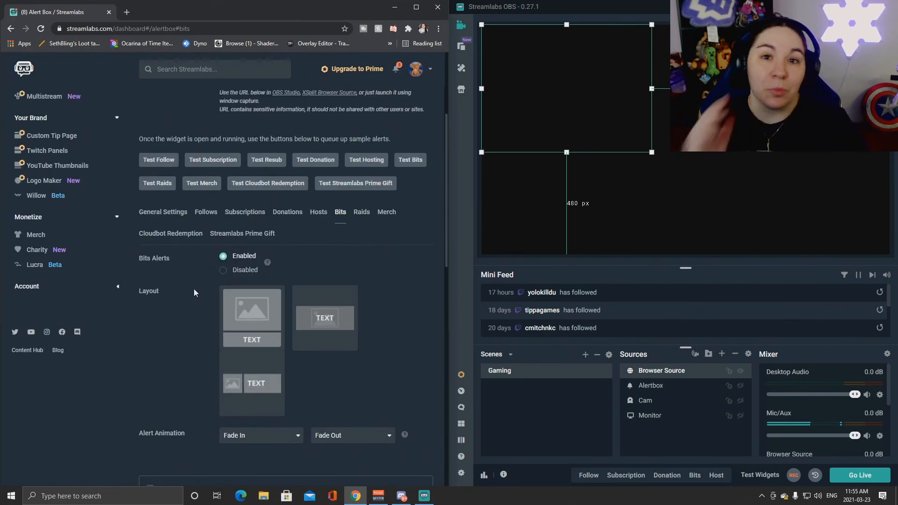